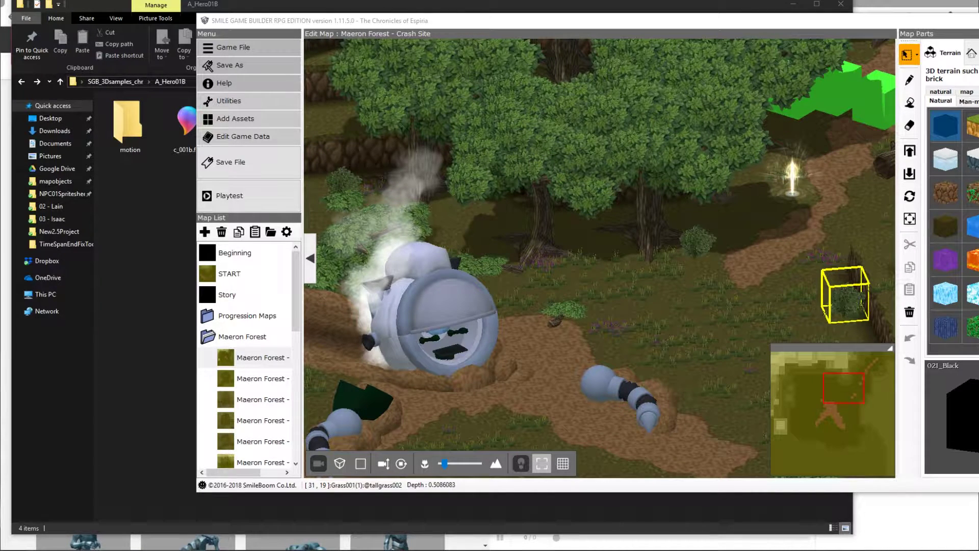
Step: Export the A_Hero01B 3D character's FBX and textures from Smile Game Builder's resource archive to a folder
{"action": "left_click", "coordinate": [265, 114]}
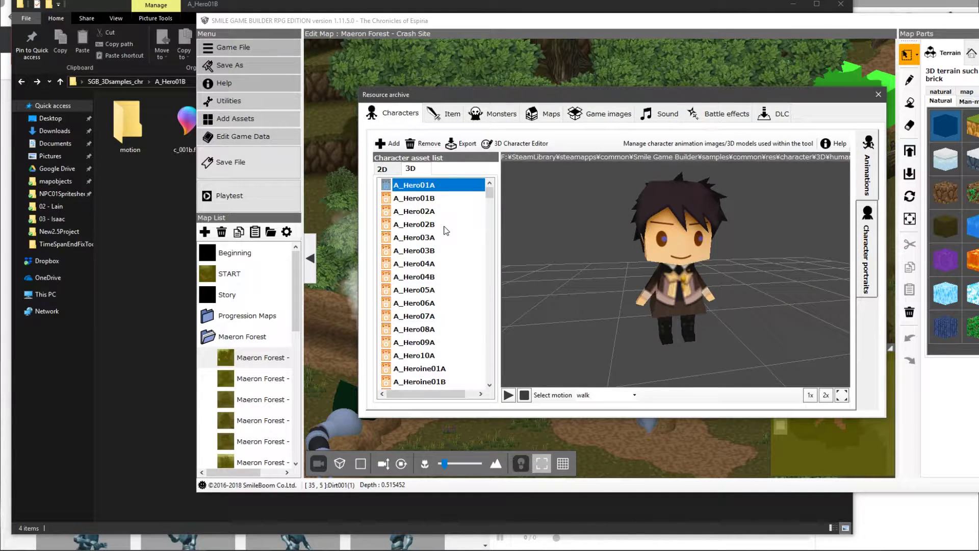
{"action": "left_click", "coordinate": [434, 199]}
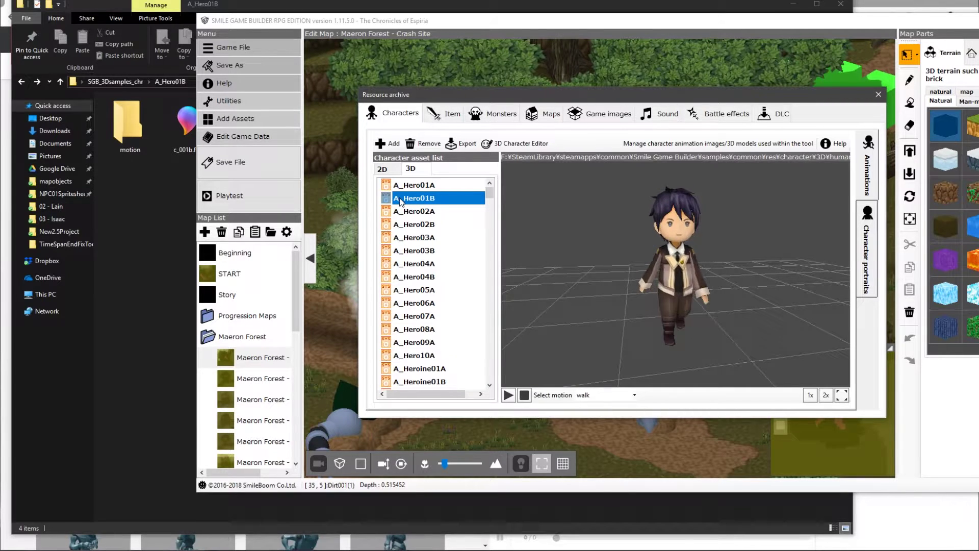
{"action": "left_click", "coordinate": [460, 145]}
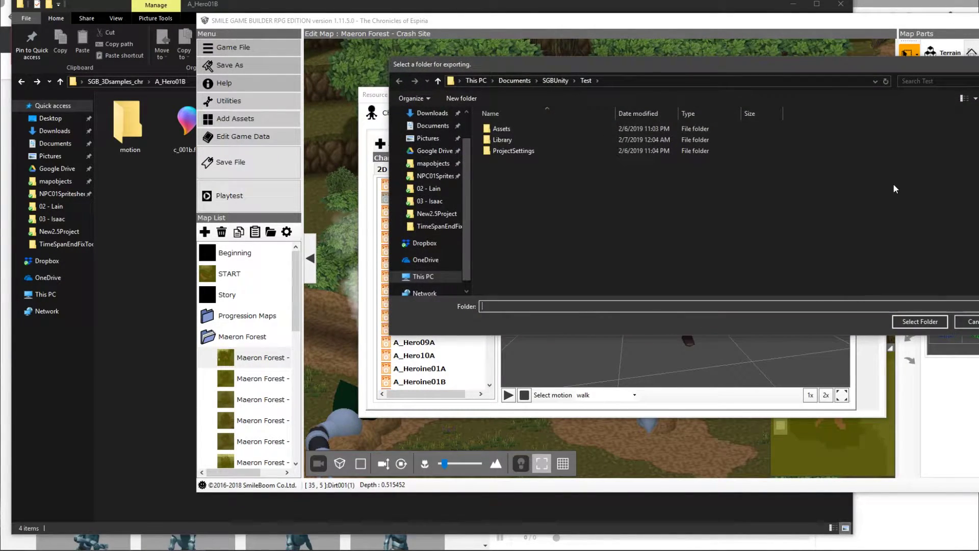
{"action": "left_click", "coordinate": [920, 322]}
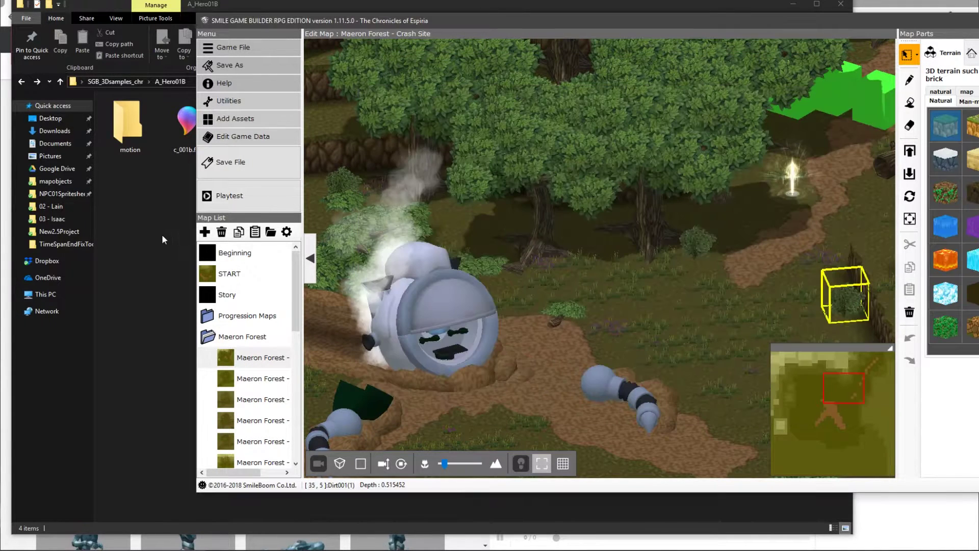
{"action": "left_click", "coordinate": [162, 236]}
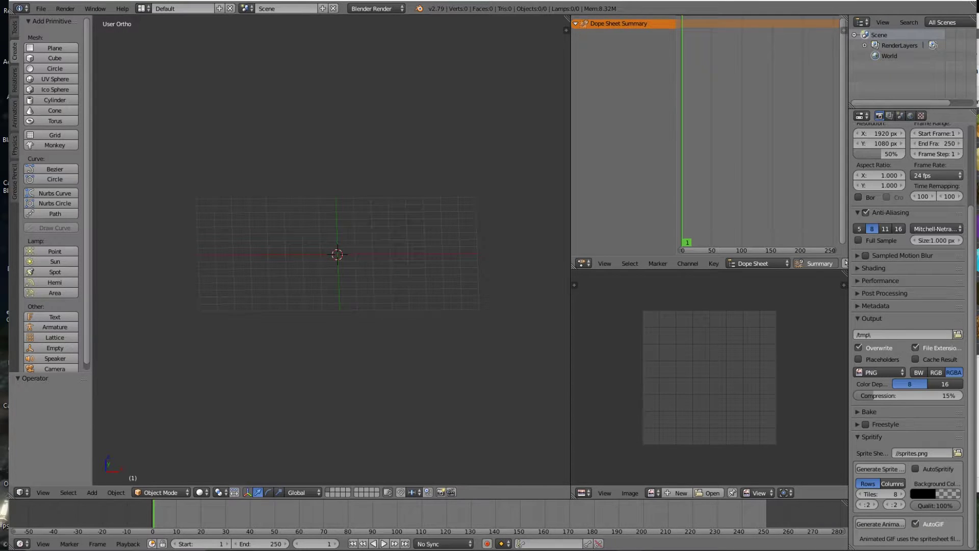
Step: Import c_001b.fbx from the A_Hero01B folder as an FBX model
{"action": "left_click", "coordinate": [40, 8]}
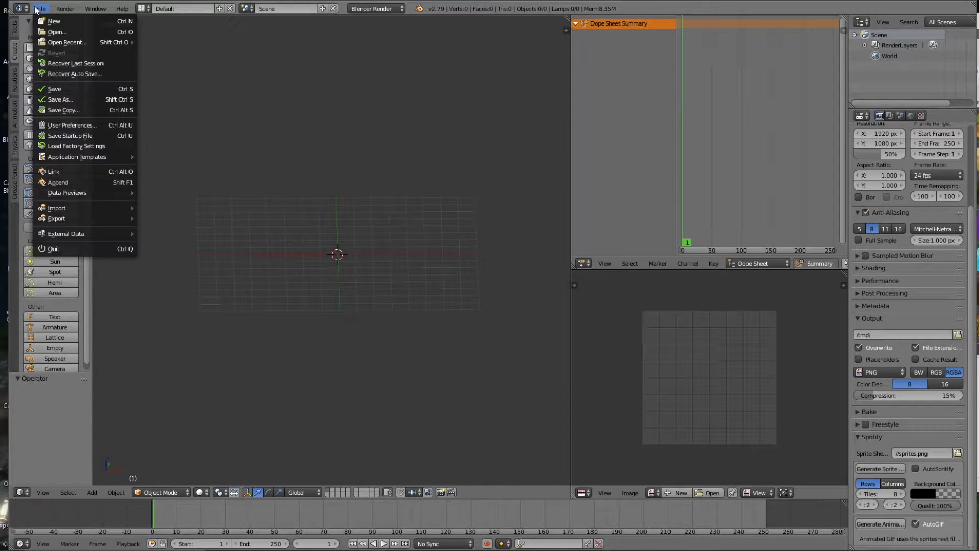
{"action": "mouse_move", "coordinate": [83, 209]}
{"action": "left_click", "coordinate": [188, 238]}
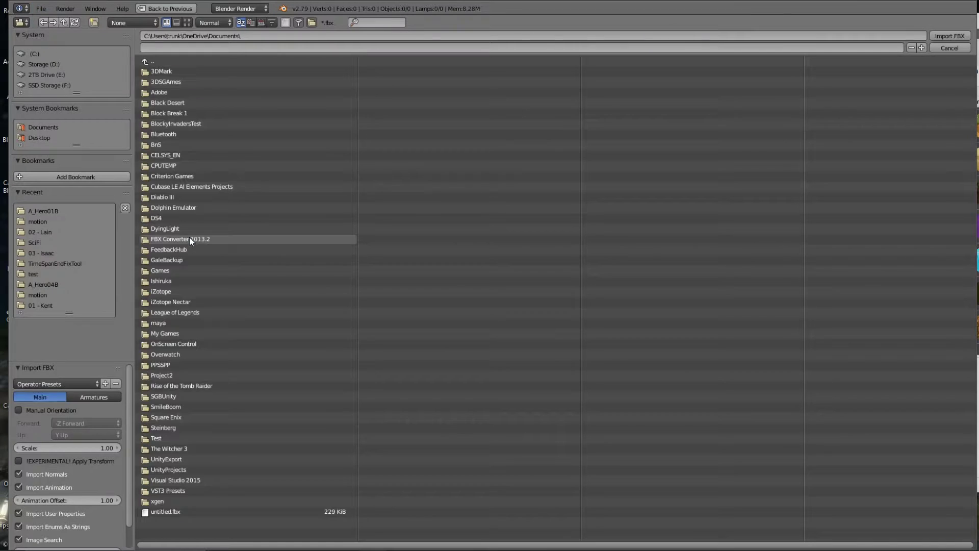
{"action": "left_click", "coordinate": [52, 212]}
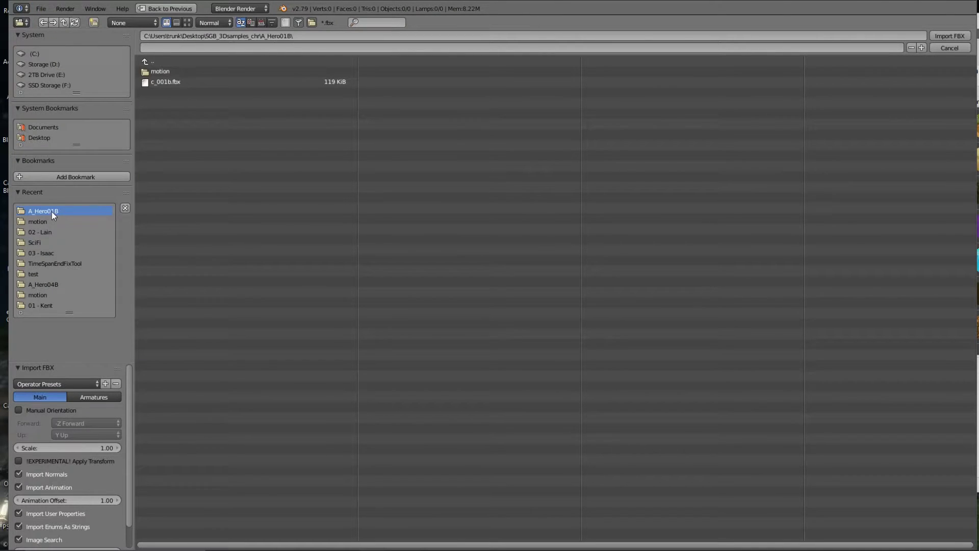
{"action": "double_click", "coordinate": [151, 81]}
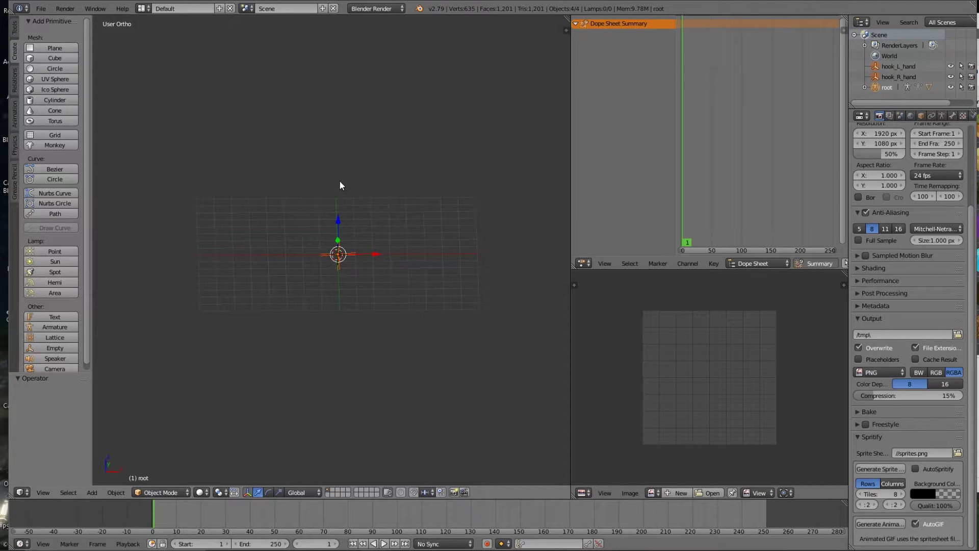
Step: Zoom in on the small character and select the root rig, then the c_001_body mesh
{"action": "scroll", "coordinate": [383, 267], "scroll_direction": "up", "scroll_amount": 10}
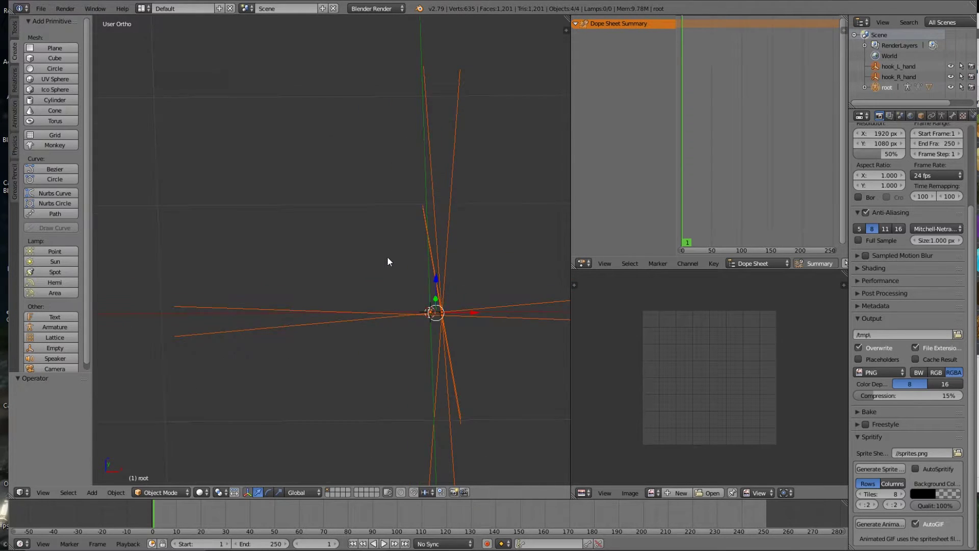
{"action": "scroll", "coordinate": [387, 261], "scroll_direction": "down", "scroll_amount": 3}
{"action": "middle_click_drag", "start_coordinate": [429, 268], "coordinate": [446, 246], "text": "shift"}
{"action": "scroll", "coordinate": [363, 253], "scroll_direction": "up", "scroll_amount": 6}
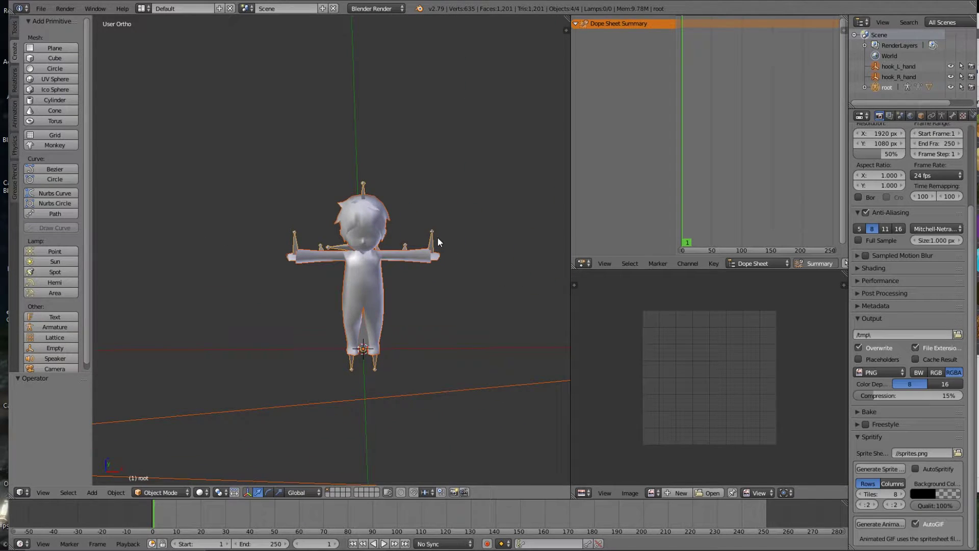
{"action": "right_click", "coordinate": [435, 237]}
{"action": "right_click", "coordinate": [422, 254]}
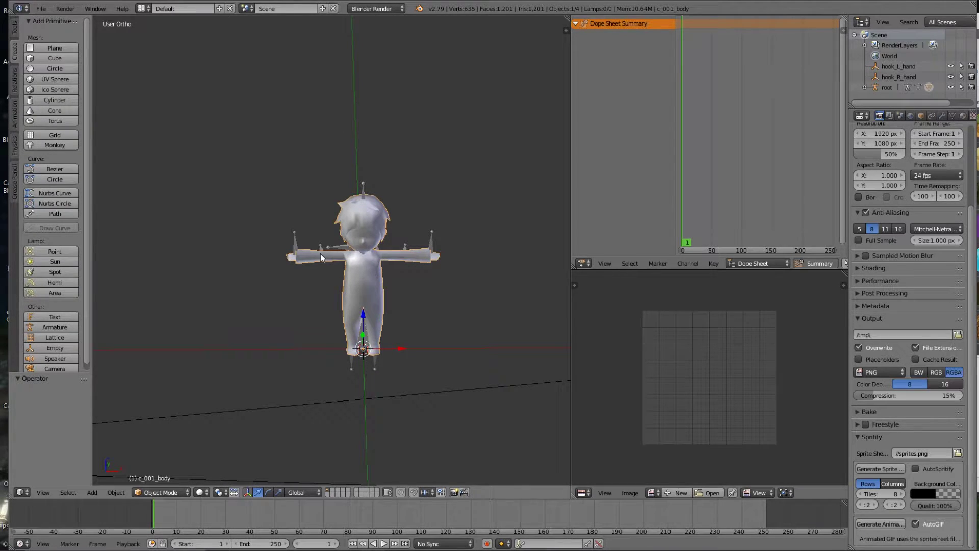
Step: Clear c_001_body's parent keeping its transformation, then delete the root rig
{"action": "key", "text": "alt+p"}
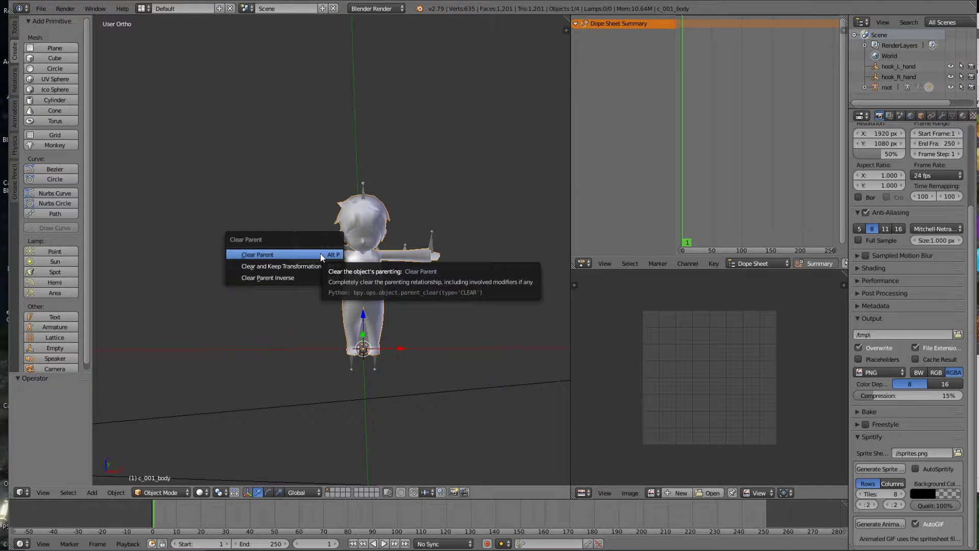
{"action": "left_click", "coordinate": [321, 264]}
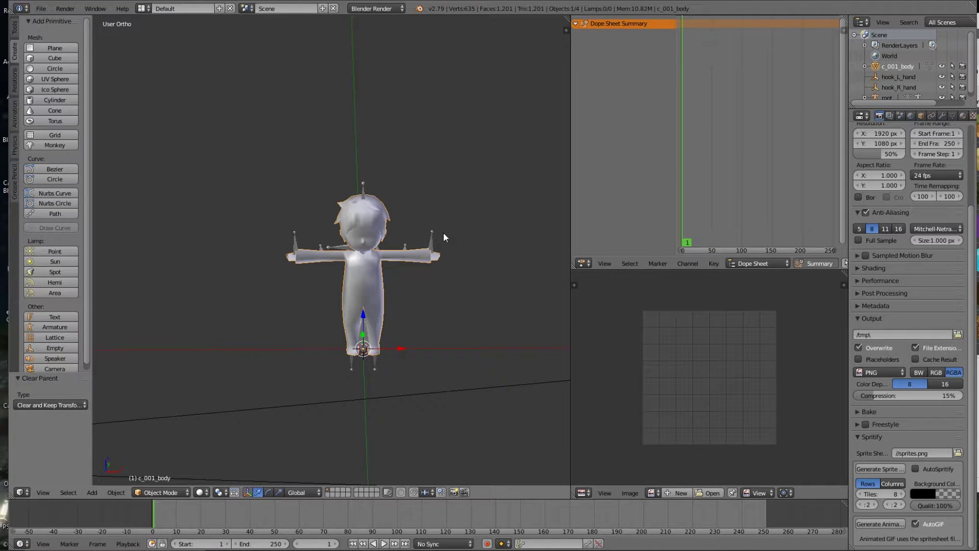
{"action": "right_click", "coordinate": [432, 239]}
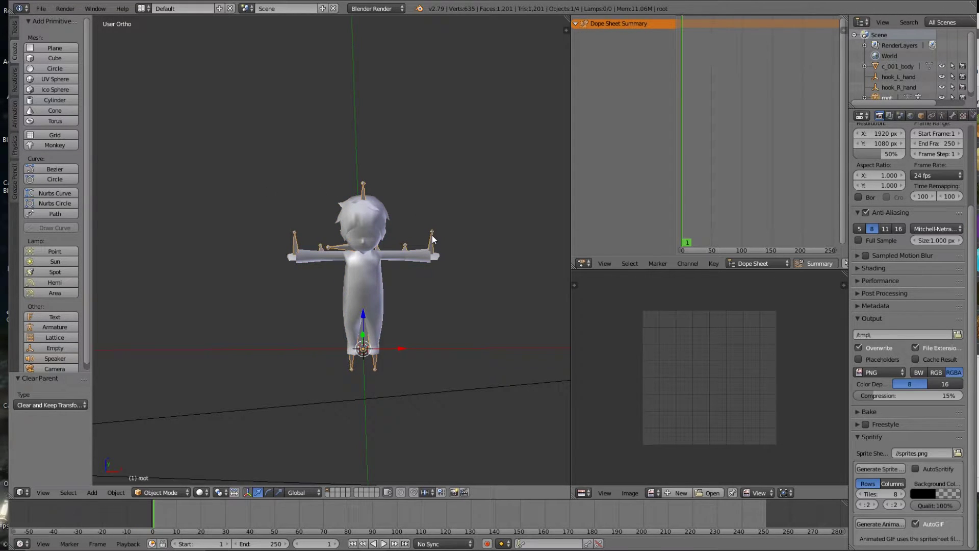
{"action": "key", "text": "x"}
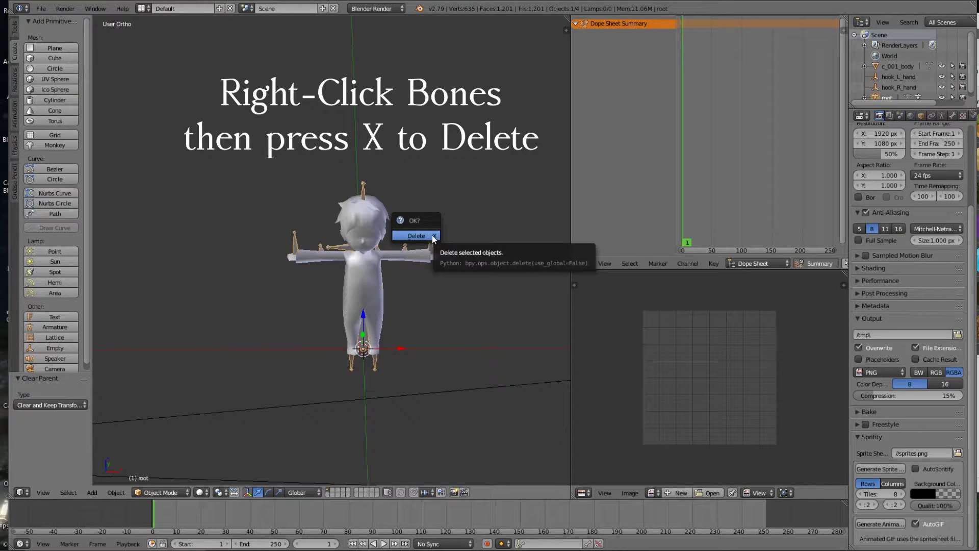
{"action": "left_click", "coordinate": [432, 235]}
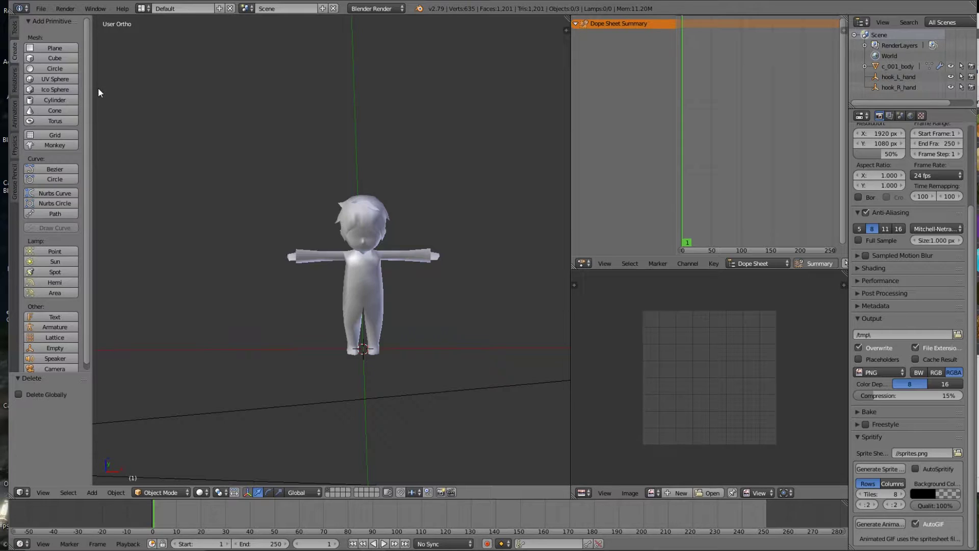
Step: Export the character as an FBX file into the A_Hero01B folder
{"action": "left_click", "coordinate": [46, 8]}
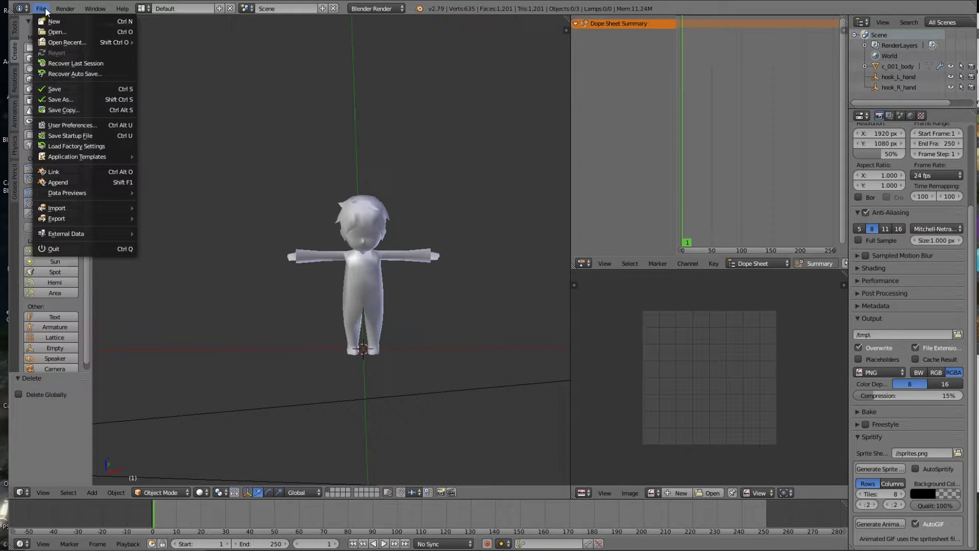
{"action": "mouse_move", "coordinate": [95, 218]}
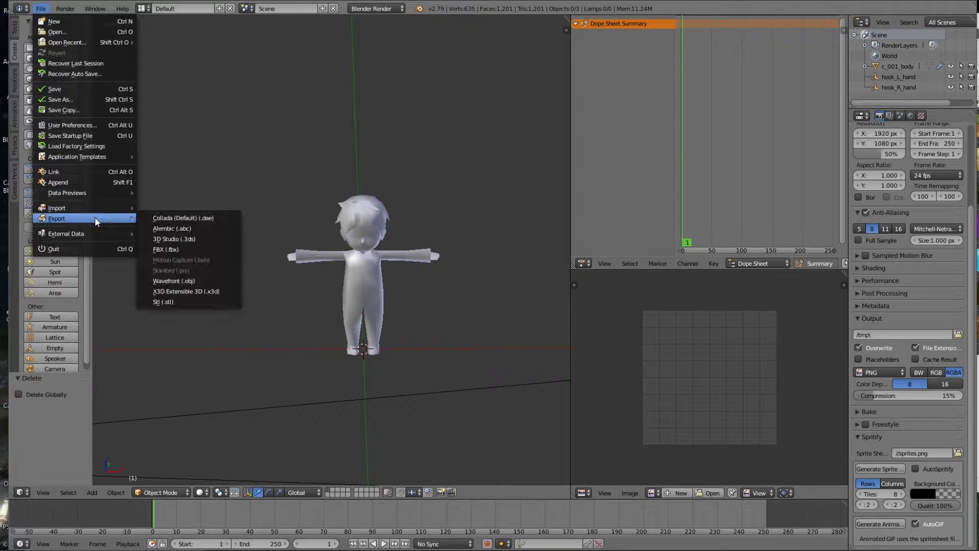
{"action": "left_click", "coordinate": [198, 248]}
{"action": "left_click", "coordinate": [46, 211]}
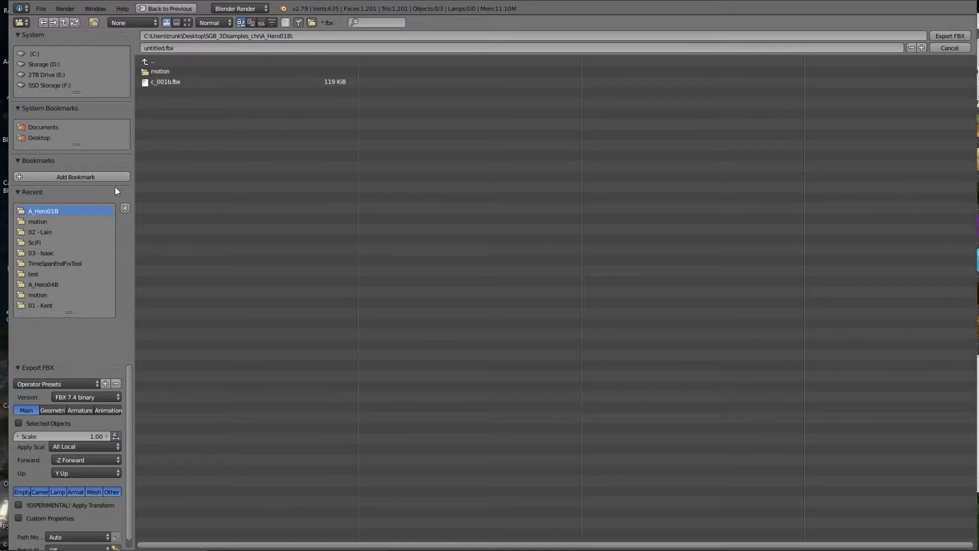
{"action": "double_click", "coordinate": [172, 81]}
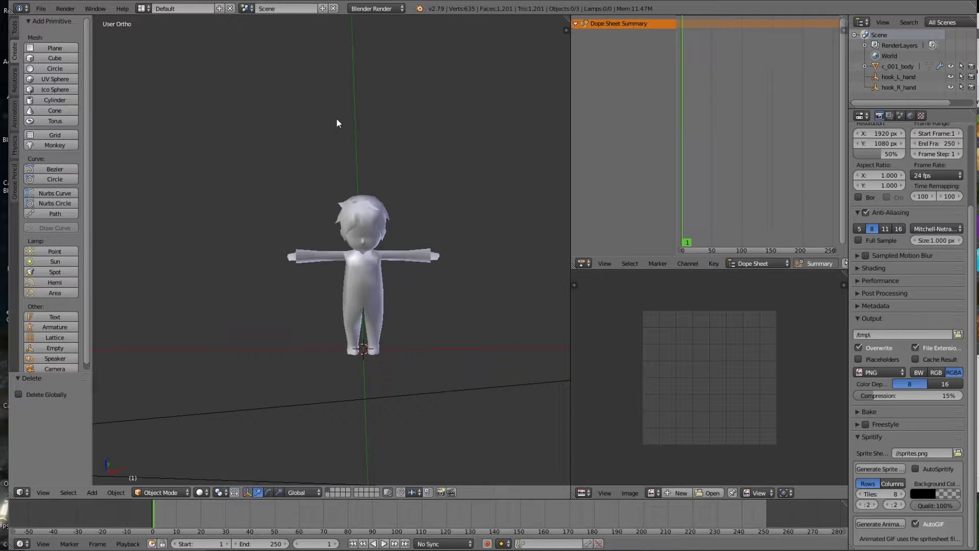
Step: Select the hook_L_hand empty, then switch from Blender to the Mixamo site in Chrome
{"action": "scroll", "coordinate": [437, 216], "scroll_direction": "down", "scroll_amount": 8}
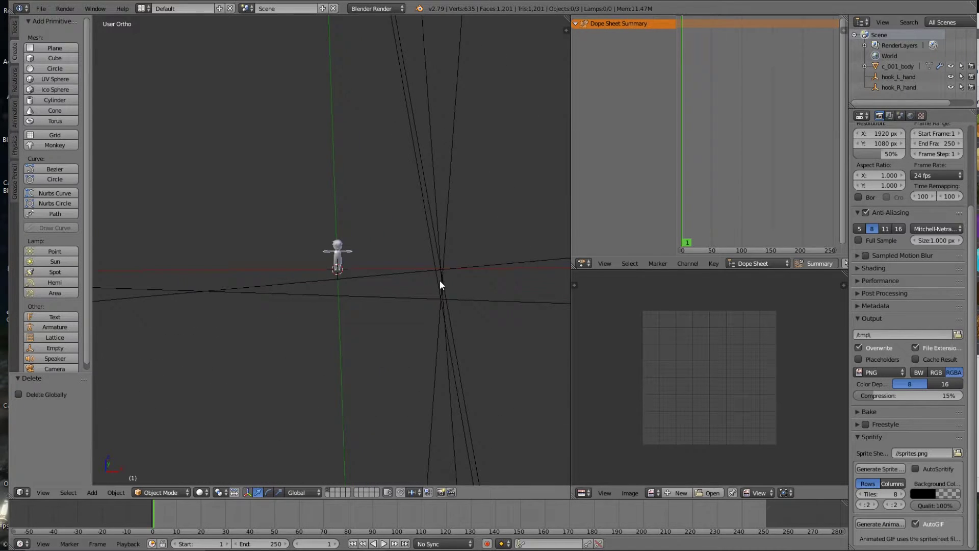
{"action": "right_click", "coordinate": [440, 280]}
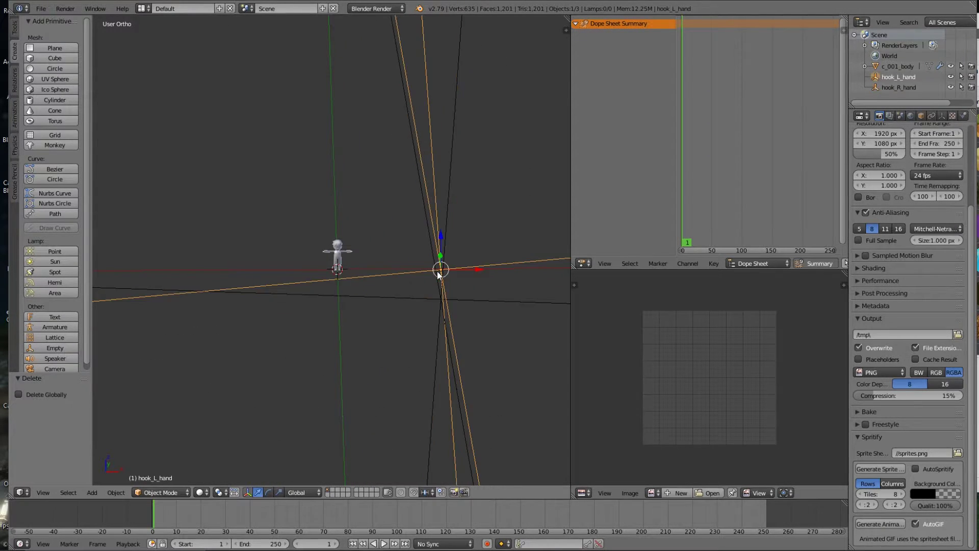
{"action": "scroll", "coordinate": [365, 254], "scroll_direction": "up", "scroll_amount": 10}
{"action": "scroll", "coordinate": [363, 253], "scroll_direction": "down", "scroll_amount": 11}
{"action": "scroll", "coordinate": [437, 283], "scroll_direction": "up", "scroll_amount": 7}
{"action": "scroll", "coordinate": [403, 280], "scroll_direction": "down", "scroll_amount": 7}
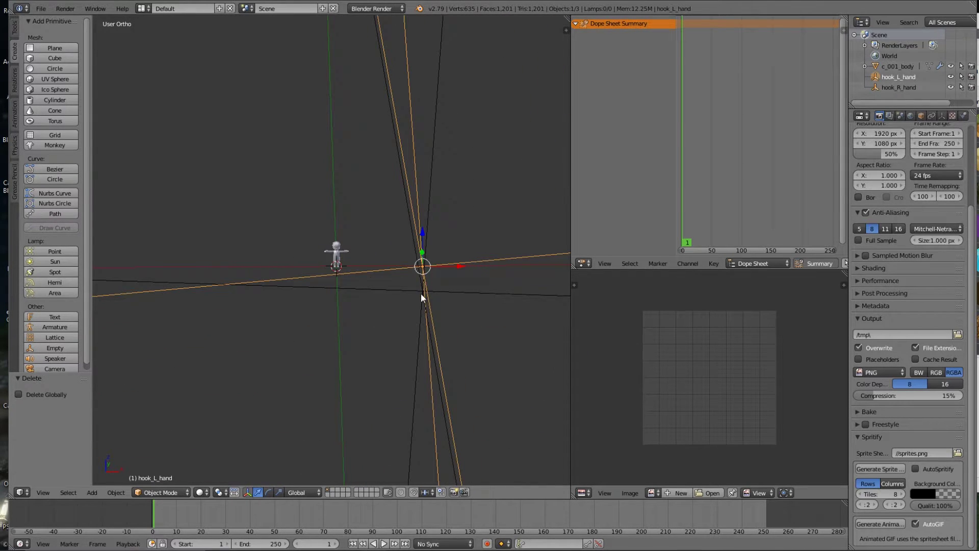
{"action": "scroll", "coordinate": [368, 277], "scroll_direction": "up", "scroll_amount": 6}
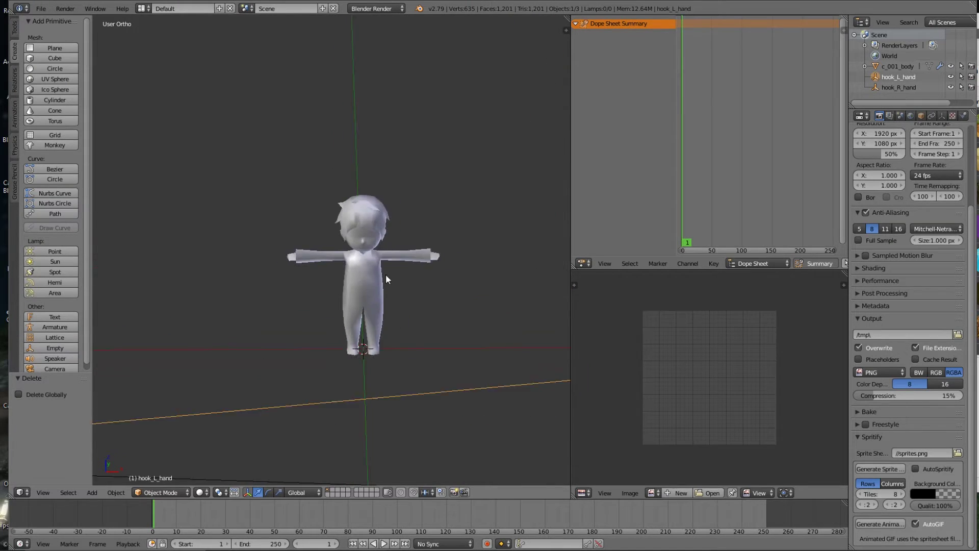
{"action": "scroll", "coordinate": [385, 279], "scroll_direction": "down", "scroll_amount": 5}
{"action": "scroll", "coordinate": [415, 272], "scroll_direction": "up", "scroll_amount": 5}
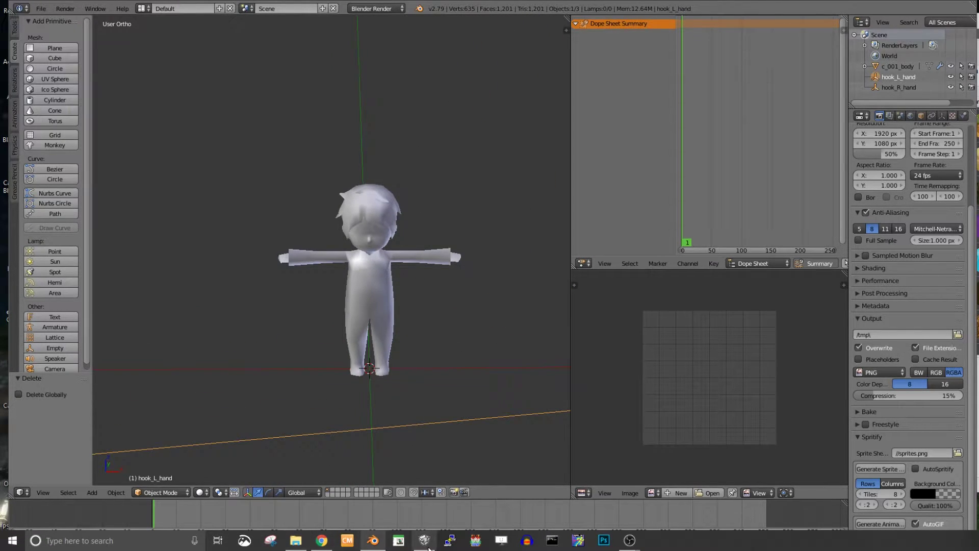
{"action": "mouse_move", "coordinate": [317, 544]}
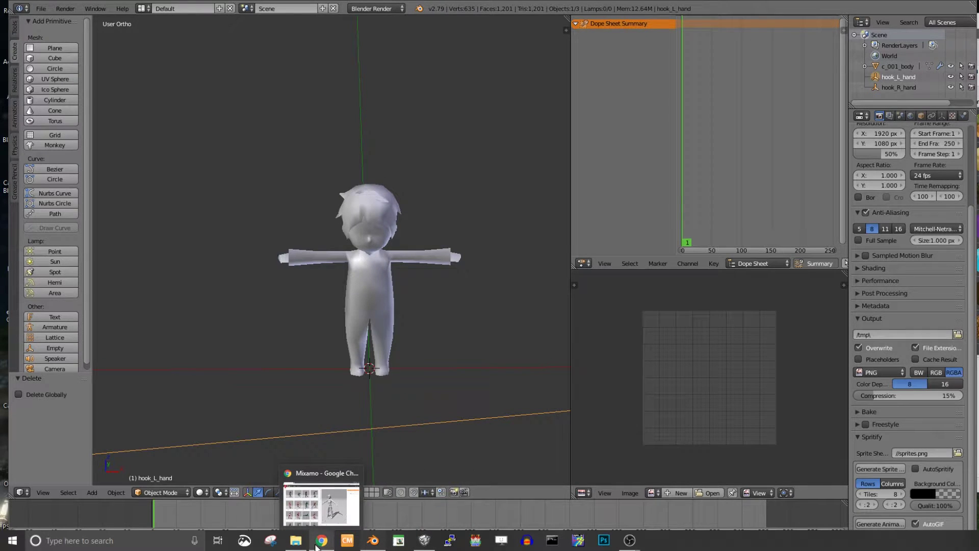
{"action": "left_click", "coordinate": [325, 519]}
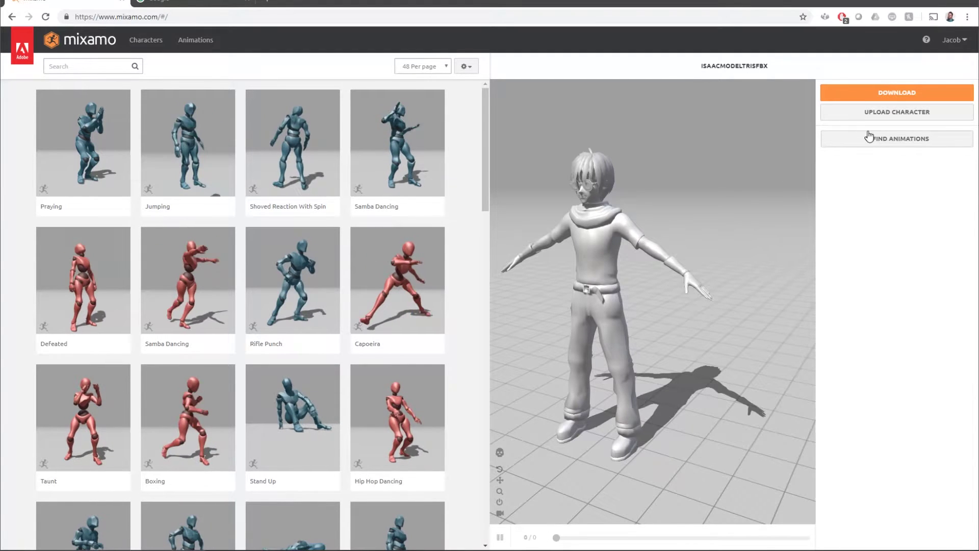
Step: Upload c_001b.fbx from the A_Hero01B folder as a new Mixamo character
{"action": "left_click", "coordinate": [850, 115]}
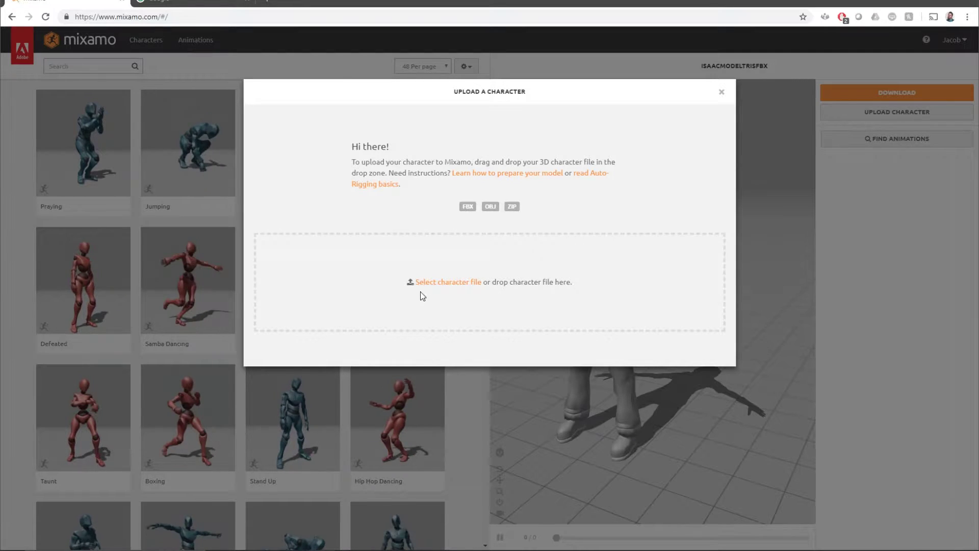
{"action": "left_click", "coordinate": [462, 285]}
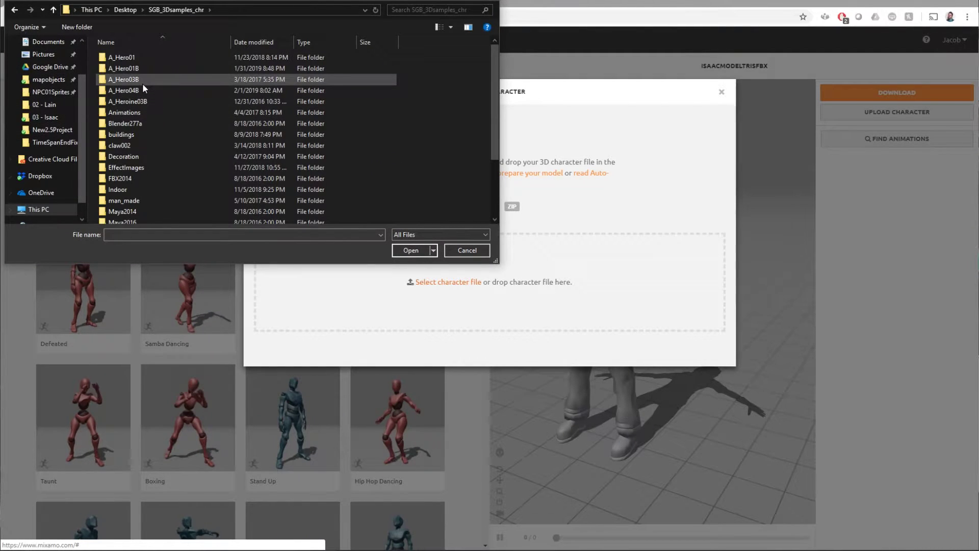
{"action": "double_click", "coordinate": [142, 69]}
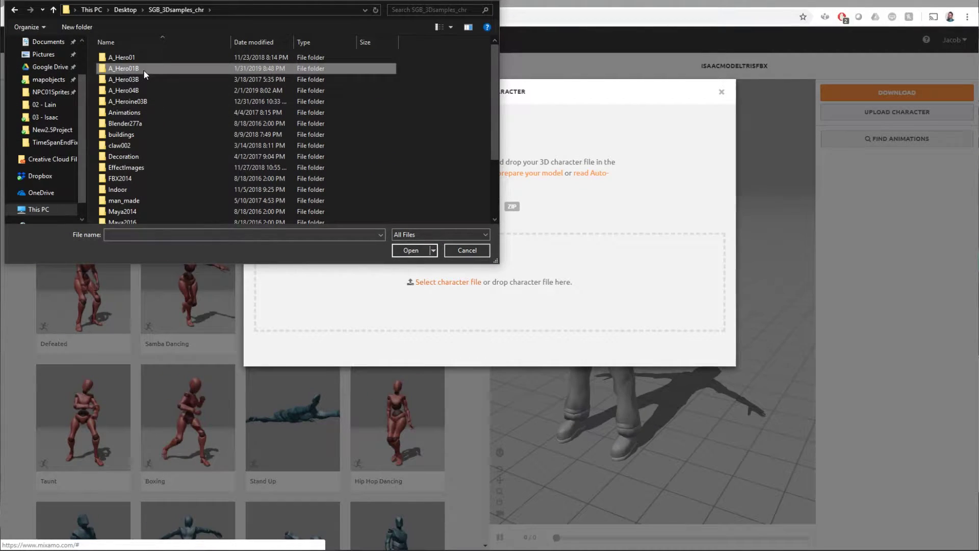
{"action": "double_click", "coordinate": [178, 68]}
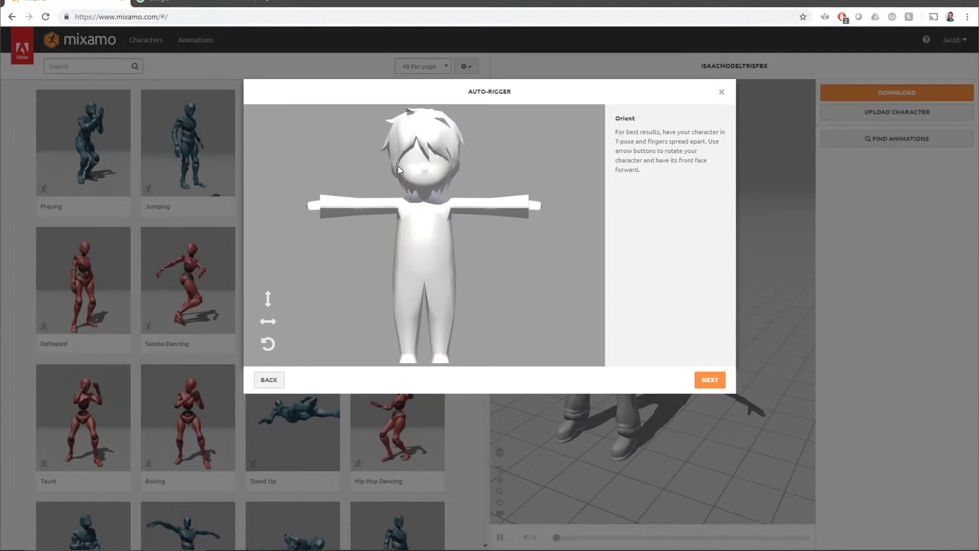
Step: Place the chin, wrist, elbow, knee and groin rig markers on the model
{"action": "left_click", "coordinate": [710, 380]}
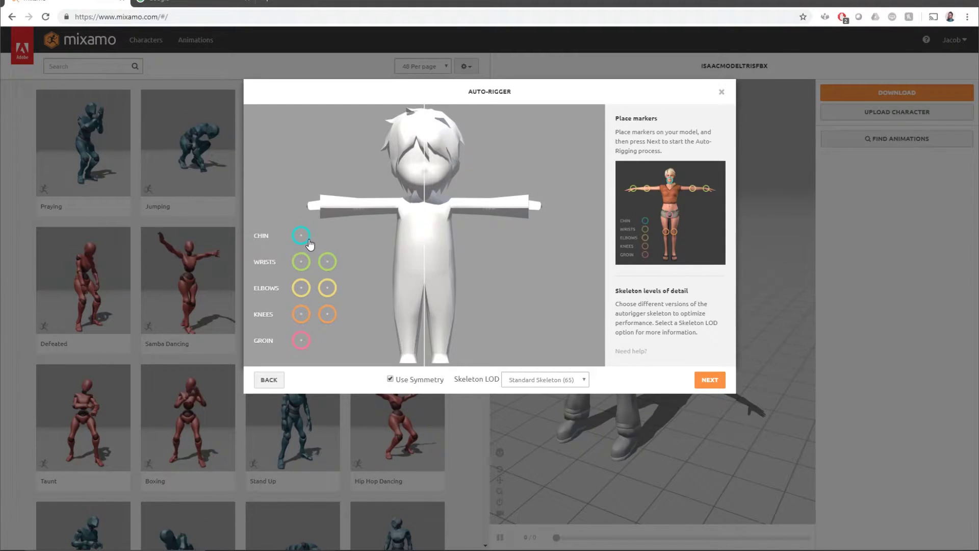
{"action": "mouse_move", "coordinate": [328, 231]}
{"action": "left_mouse_down"}
{"action": "mouse_move", "coordinate": [415, 220]}
{"action": "mouse_move", "coordinate": [415, 188]}
{"action": "mouse_move", "coordinate": [427, 195]}
{"action": "mouse_move", "coordinate": [425, 185]}
{"action": "left_mouse_up"}
{"action": "left_click_drag", "start_coordinate": [301, 261], "coordinate": [320, 208]}
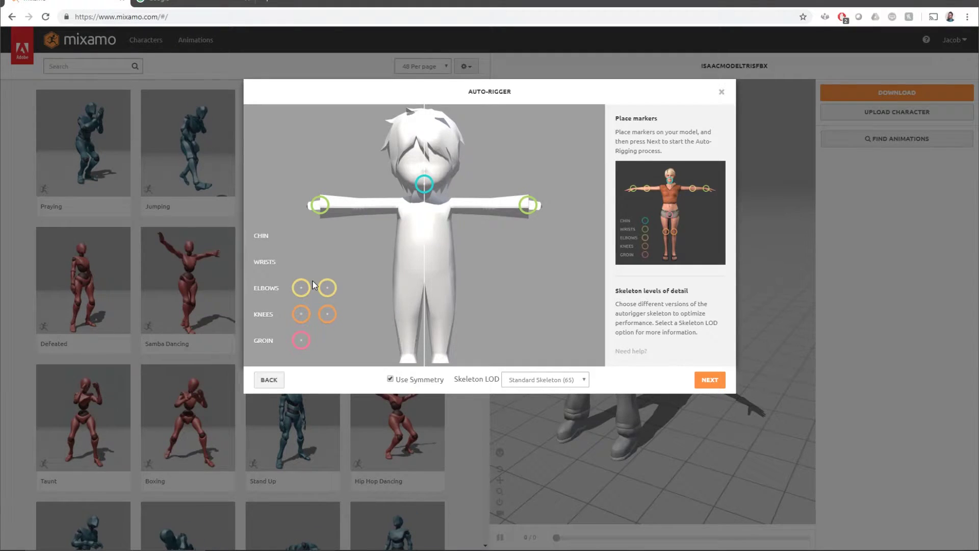
{"action": "left_click_drag", "start_coordinate": [301, 288], "coordinate": [360, 210]}
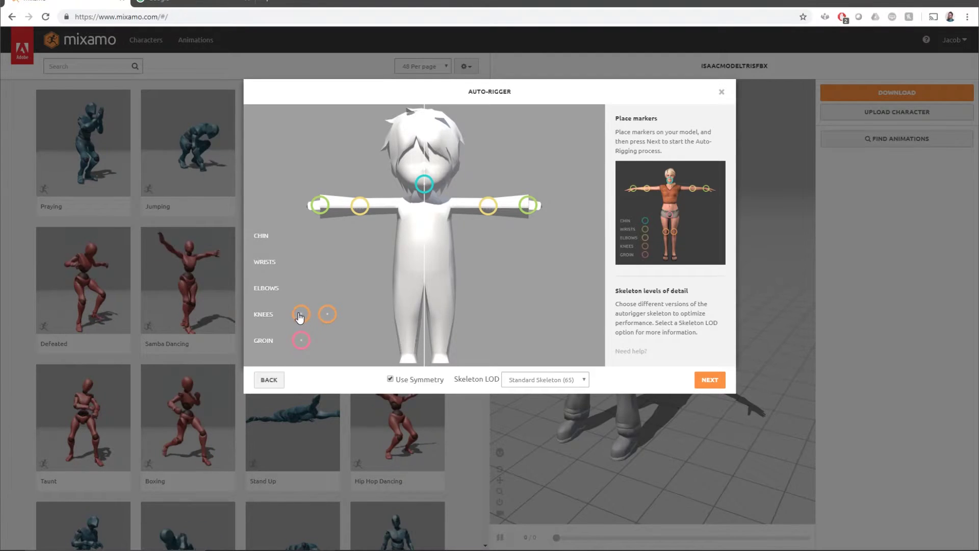
{"action": "mouse_move", "coordinate": [300, 316]}
{"action": "left_mouse_down"}
{"action": "mouse_move", "coordinate": [380, 282]}
{"action": "mouse_move", "coordinate": [408, 324]}
{"action": "left_mouse_up"}
{"action": "left_click_drag", "start_coordinate": [303, 346], "coordinate": [425, 285]}
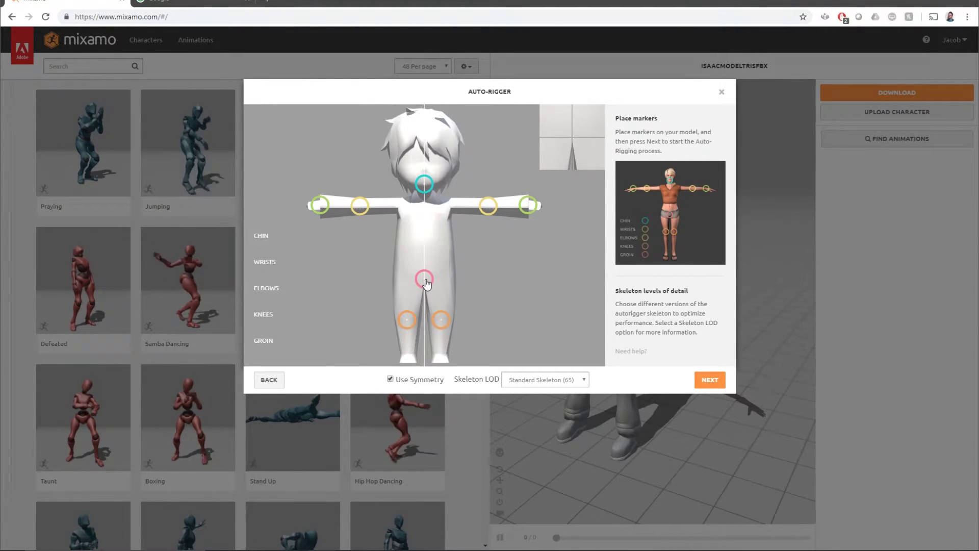
{"action": "left_click_drag", "start_coordinate": [425, 285], "coordinate": [425, 285]}
Step: Set the skeleton LOD to No Fingers (25) and start auto-rigging
{"action": "left_click", "coordinate": [582, 382]}
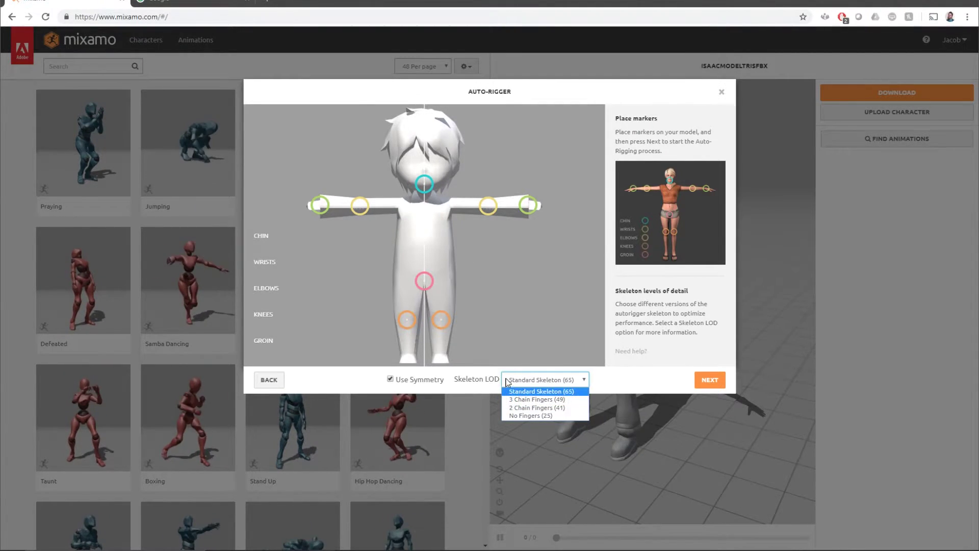
{"action": "left_click", "coordinate": [559, 415]}
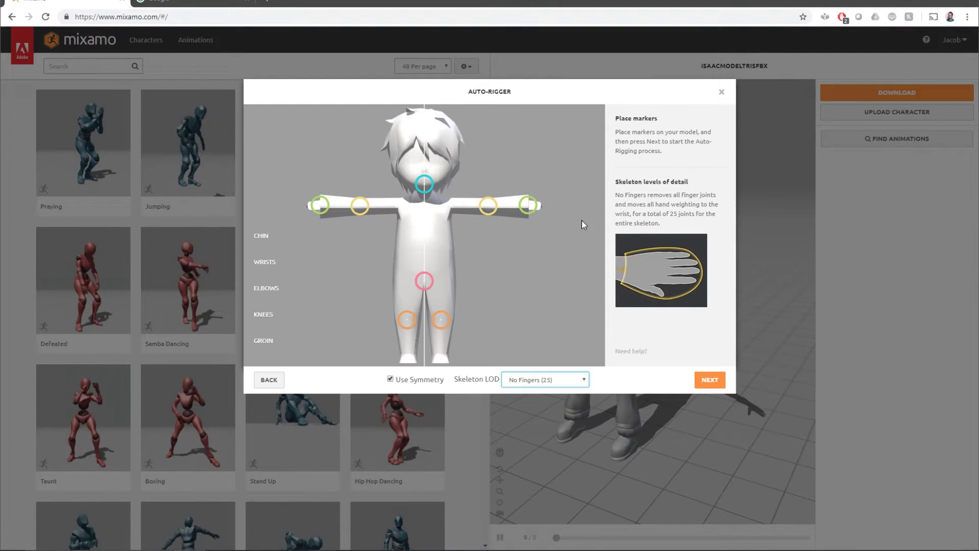
{"action": "left_click", "coordinate": [711, 381]}
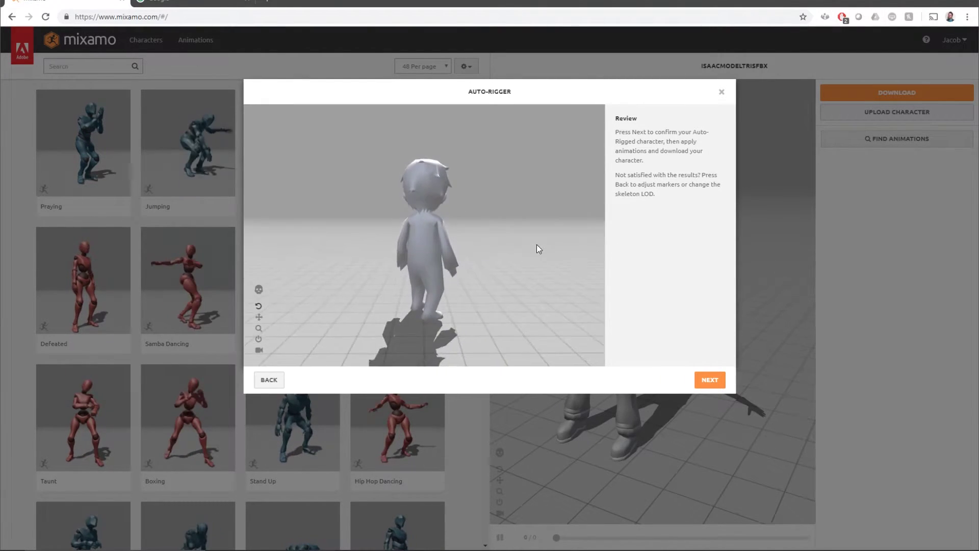
Step: Inspect the rigged preview, accept it, and replace the current character with C_001B
{"action": "mouse_move", "coordinate": [453, 263]}
{"action": "left_mouse_down"}
{"action": "mouse_move", "coordinate": [442, 273]}
{"action": "mouse_move", "coordinate": [391, 276]}
{"action": "mouse_move", "coordinate": [549, 286]}
{"action": "mouse_move", "coordinate": [405, 267]}
{"action": "mouse_move", "coordinate": [503, 267]}
{"action": "mouse_move", "coordinate": [391, 270]}
{"action": "mouse_move", "coordinate": [439, 225]}
{"action": "mouse_move", "coordinate": [466, 249]}
{"action": "left_mouse_up"}
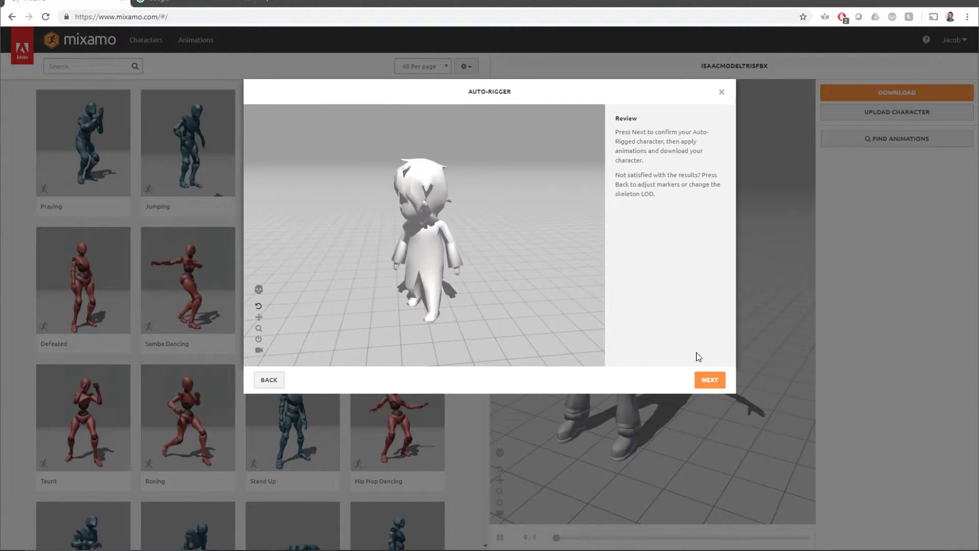
{"action": "left_click", "coordinate": [709, 380]}
{"action": "left_click", "coordinate": [723, 385]}
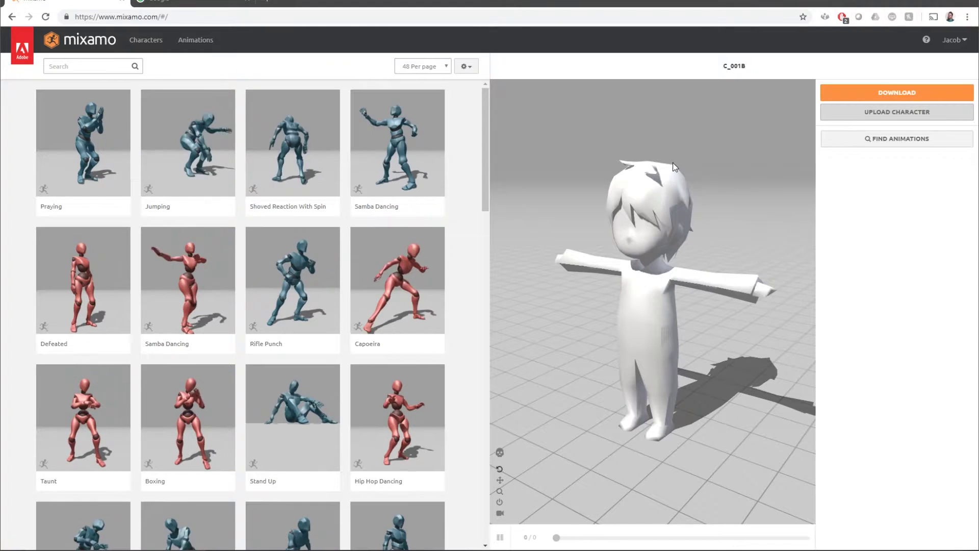
Step: Download the rigged character as c_001b.fbx in FBX format with T-pose
{"action": "left_click", "coordinate": [903, 95]}
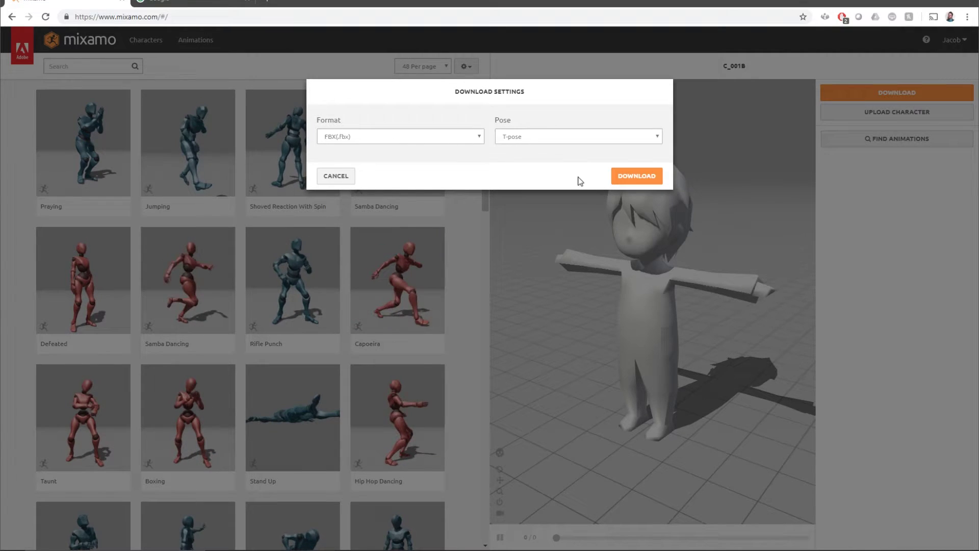
{"action": "left_click", "coordinate": [635, 176]}
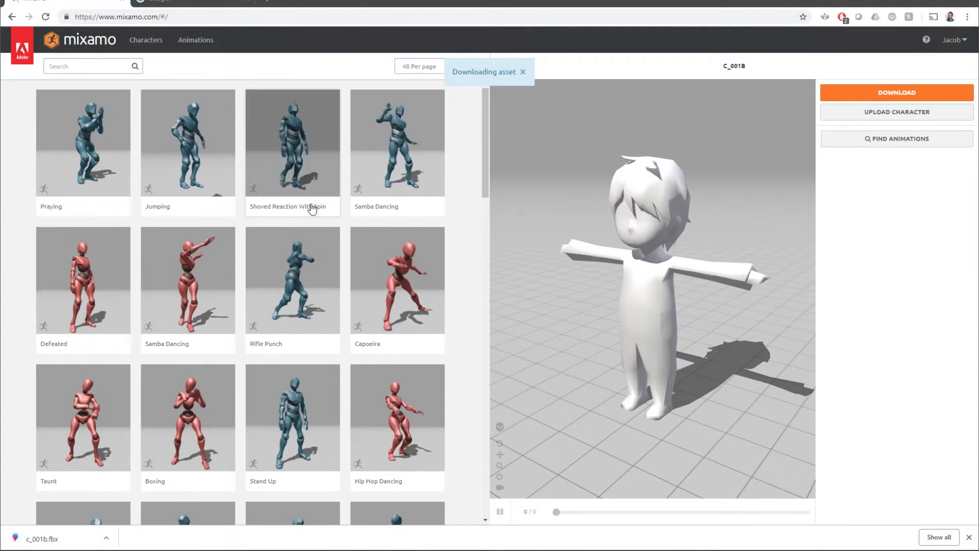
{"action": "left_click", "coordinate": [107, 537]}
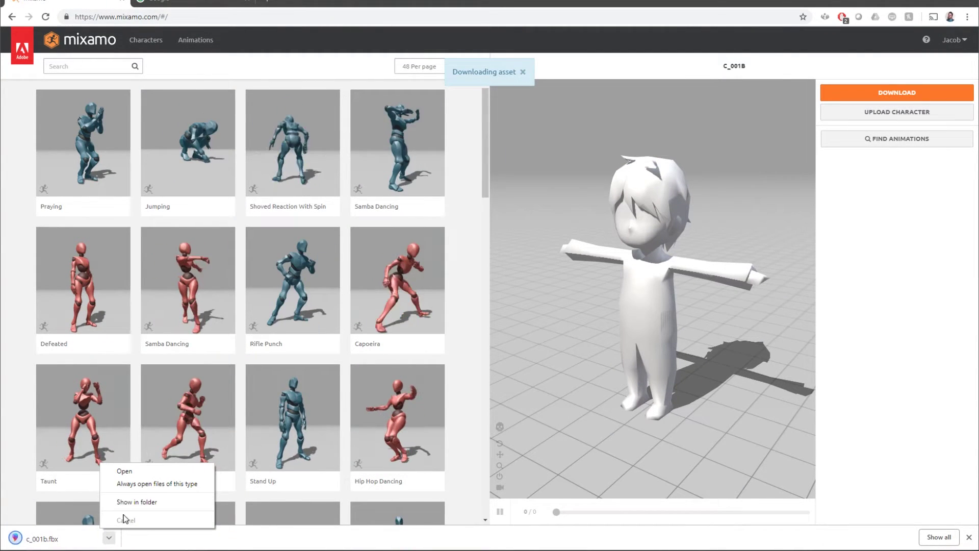
Step: Copy the downloaded c_001b.fbx from the Downloads folder
{"action": "left_click", "coordinate": [146, 503]}
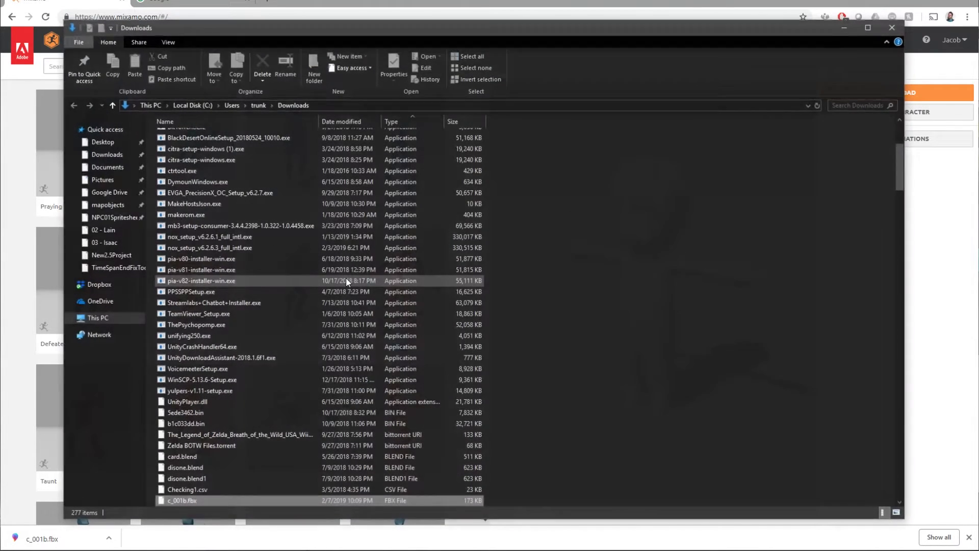
{"action": "right_click", "coordinate": [194, 499]}
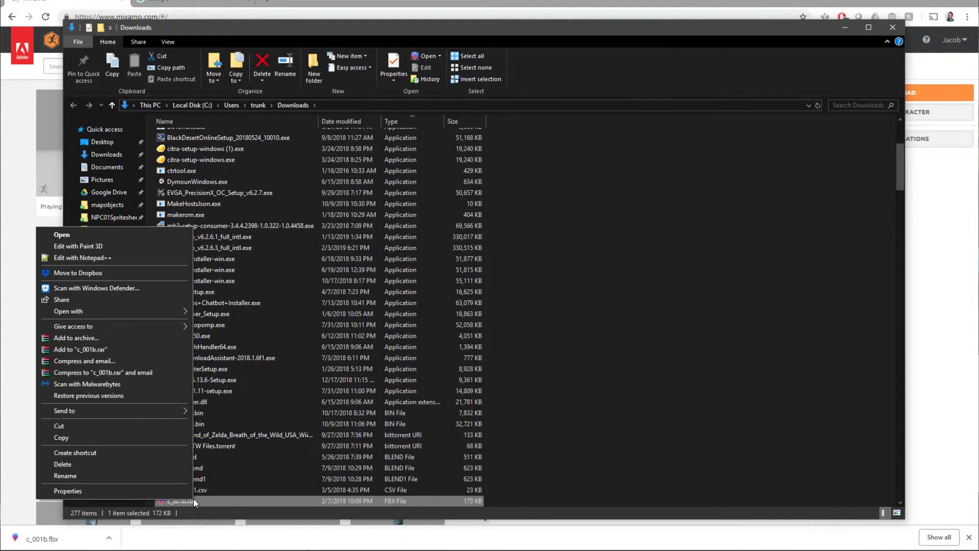
{"action": "left_click", "coordinate": [123, 439]}
Step: Paste c_001b.fbx into A_Hero01B, replacing the existing copy, and enter the motion folder
{"action": "mouse_move", "coordinate": [306, 543]}
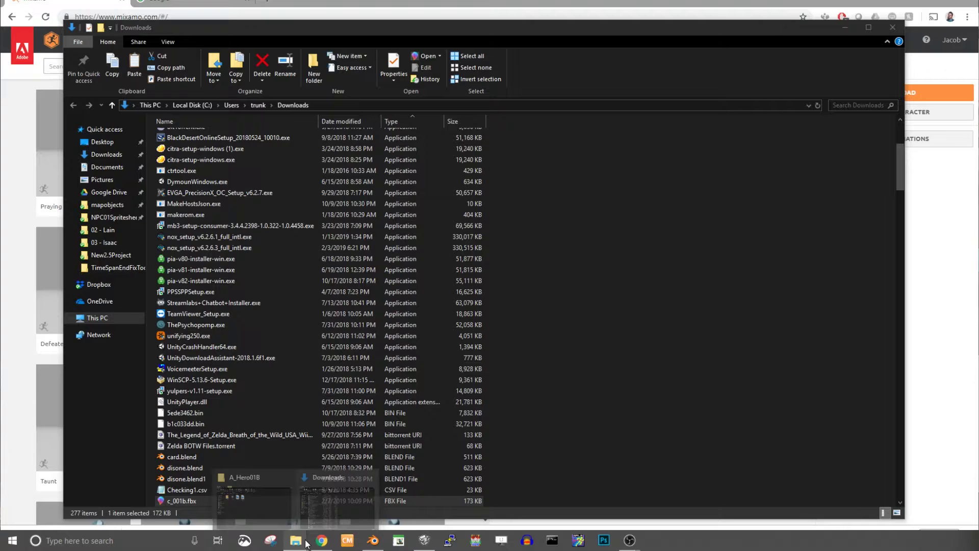
{"action": "left_click", "coordinate": [259, 518]}
{"action": "right_click", "coordinate": [342, 313]}
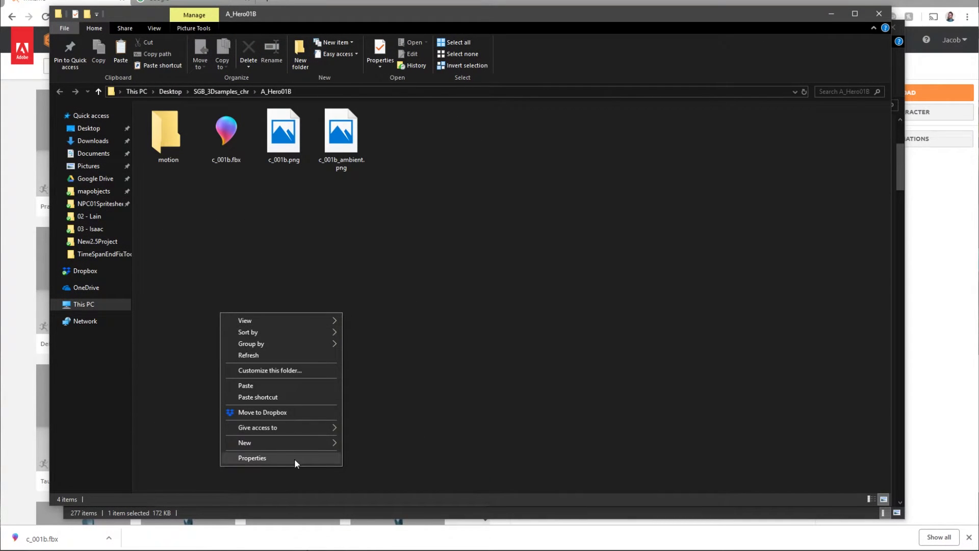
{"action": "left_click", "coordinate": [282, 385]}
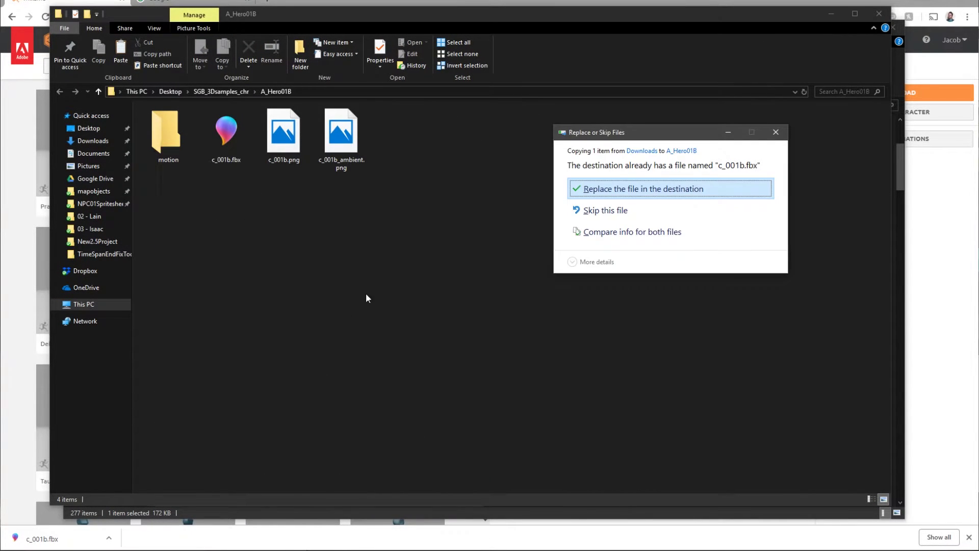
{"action": "left_click", "coordinate": [610, 187]}
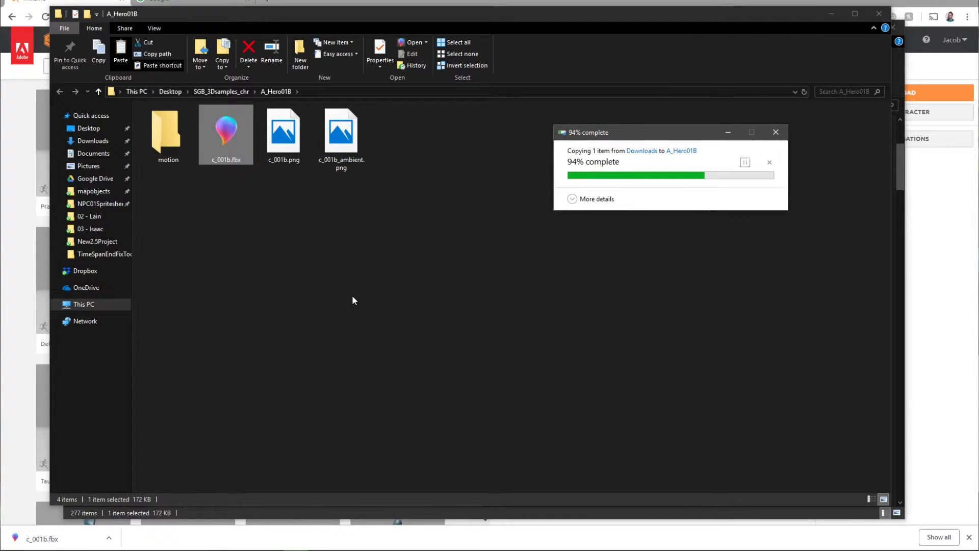
{"action": "left_click", "coordinate": [478, 320]}
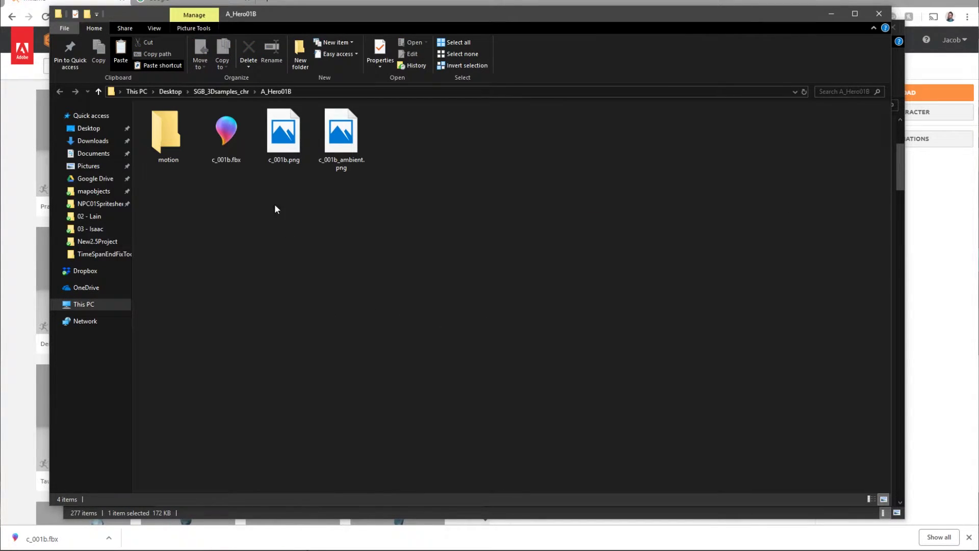
{"action": "double_click", "coordinate": [159, 148]}
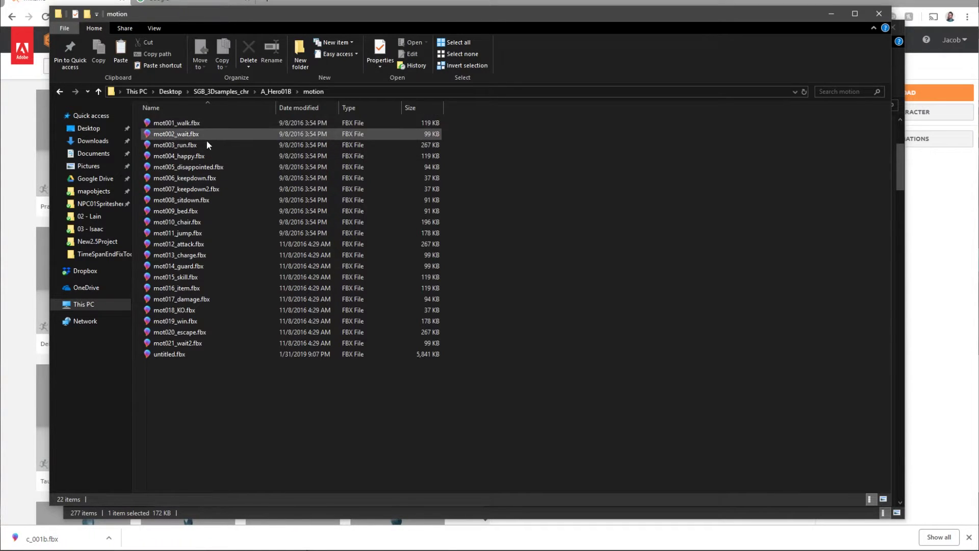
Step: Permanently delete all 22 FBX files in the motion folder and return to Blender
{"action": "left_click_drag", "start_coordinate": [236, 424], "coordinate": [170, 124]}
{"action": "key", "text": "shift+Delete"}
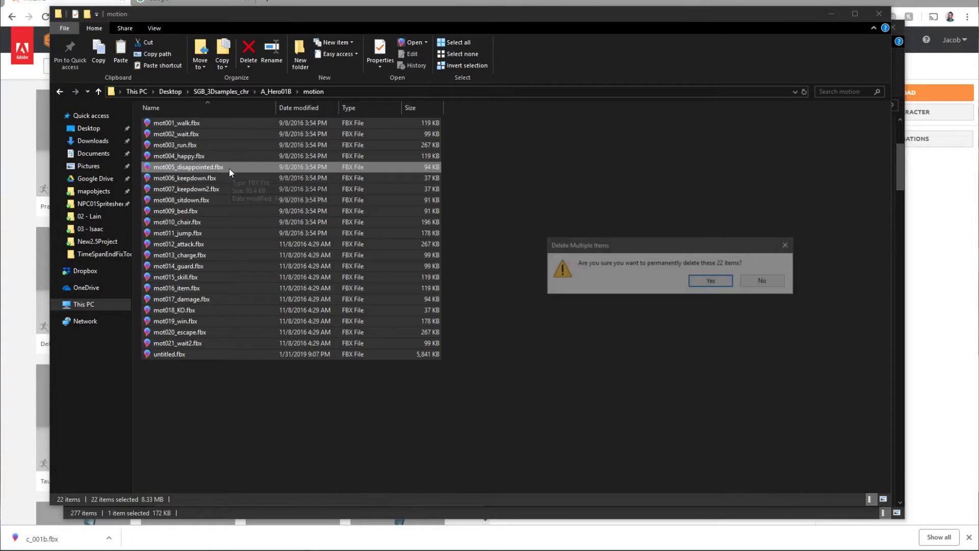
{"action": "key", "text": "Return"}
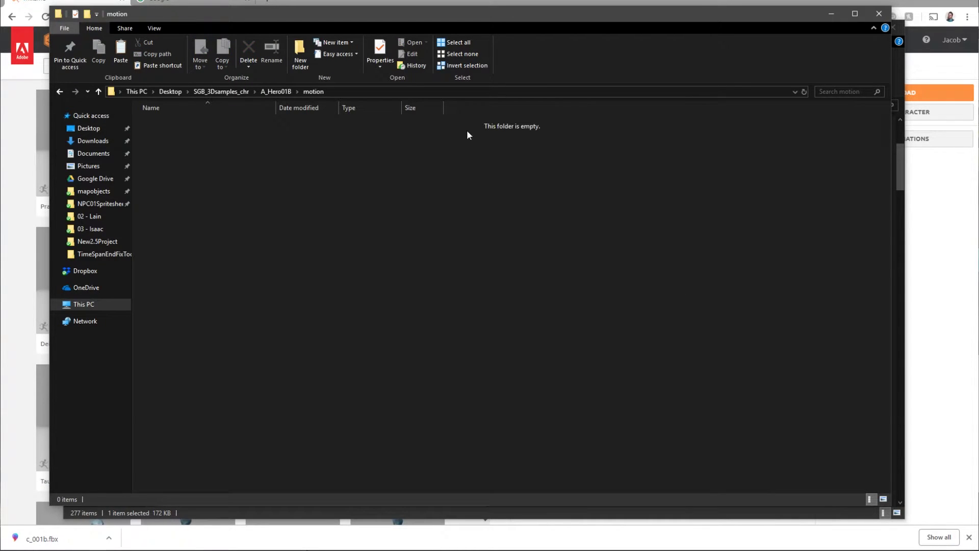
{"action": "left_click", "coordinate": [427, 539]}
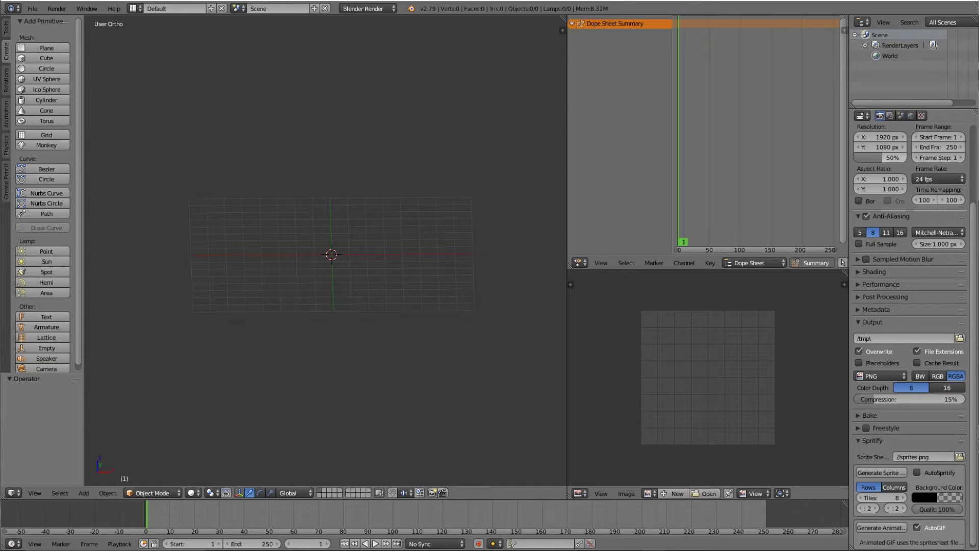
Step: Import the Mixamo-rigged character armature into the Blender scene
{"action": "left_click", "coordinate": [32, 10]}
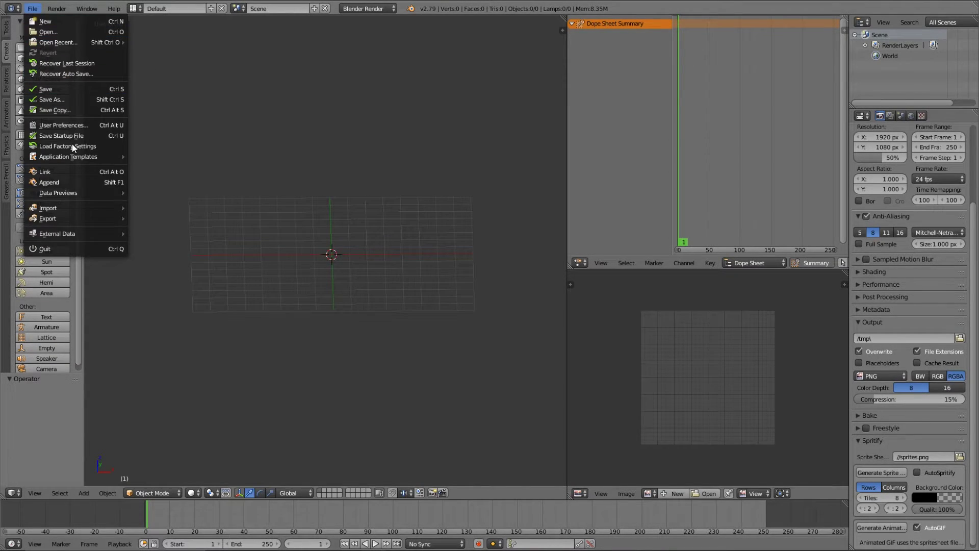
{"action": "mouse_move", "coordinate": [68, 208]}
{"action": "left_click", "coordinate": [188, 284]}
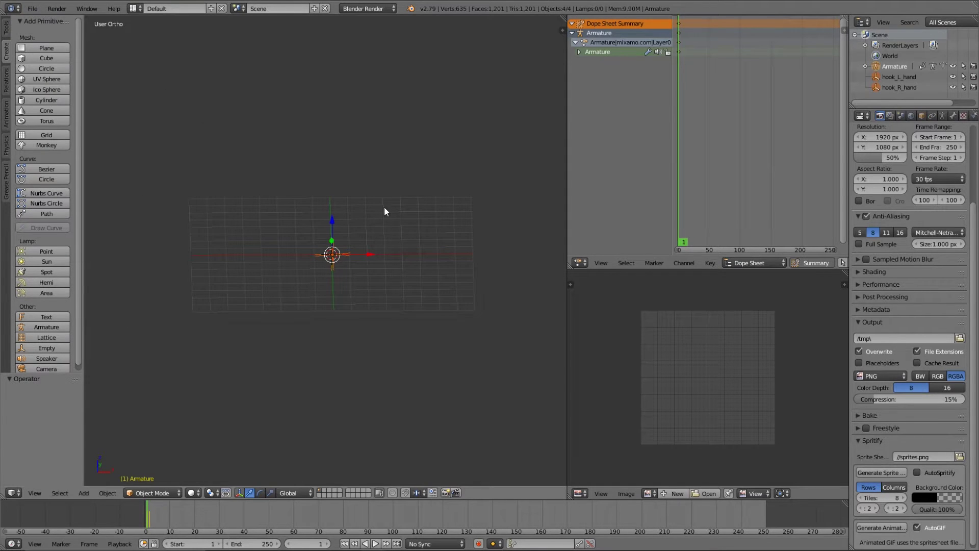
Step: Frame the T-posed character in the viewport and select the hook_L_hand empty
{"action": "scroll", "coordinate": [375, 292], "scroll_direction": "up", "scroll_amount": 12}
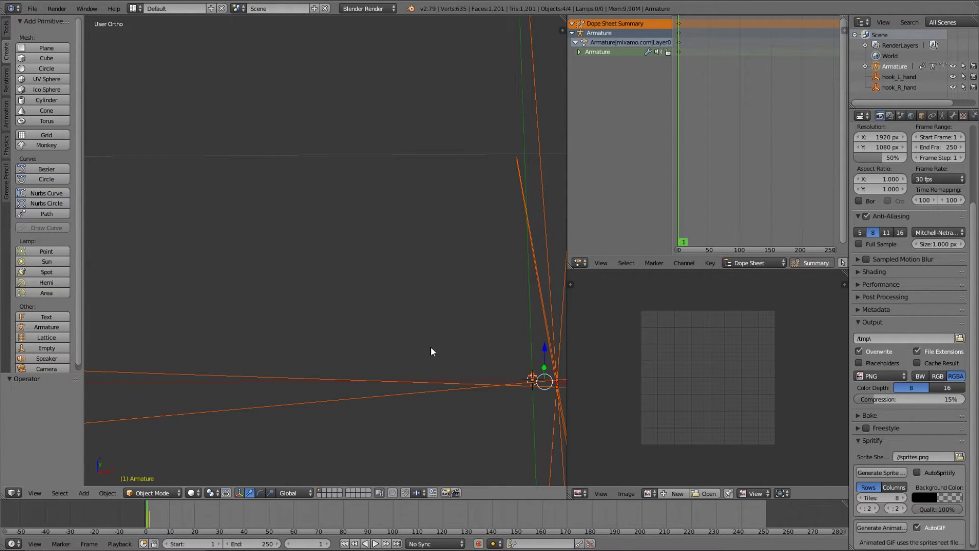
{"action": "middle_click_drag", "start_coordinate": [430, 346], "coordinate": [256, 245], "text": "shift"}
{"action": "scroll", "coordinate": [274, 279], "scroll_direction": "up", "scroll_amount": 4}
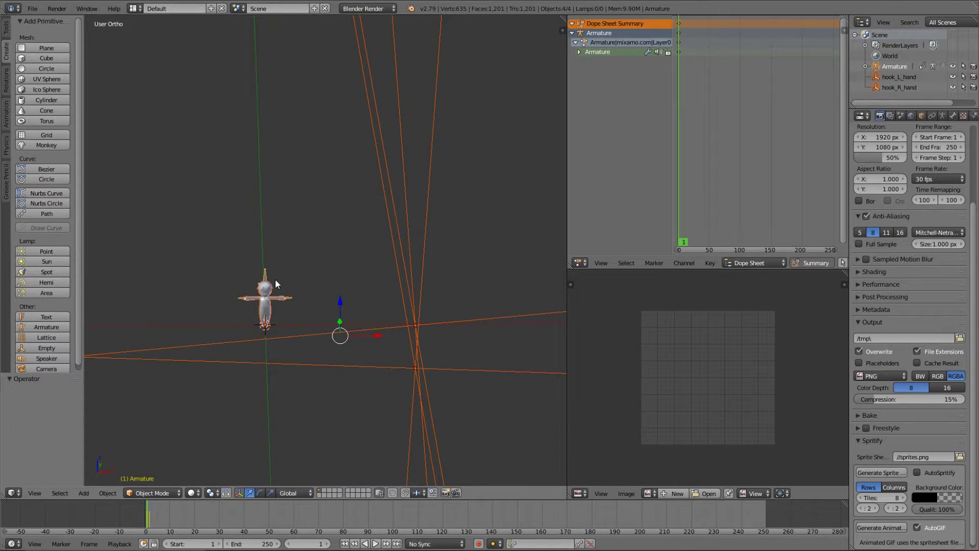
{"action": "middle_click_drag", "start_coordinate": [276, 283], "coordinate": [302, 245], "text": "shift"}
{"action": "right_click", "coordinate": [437, 287]}
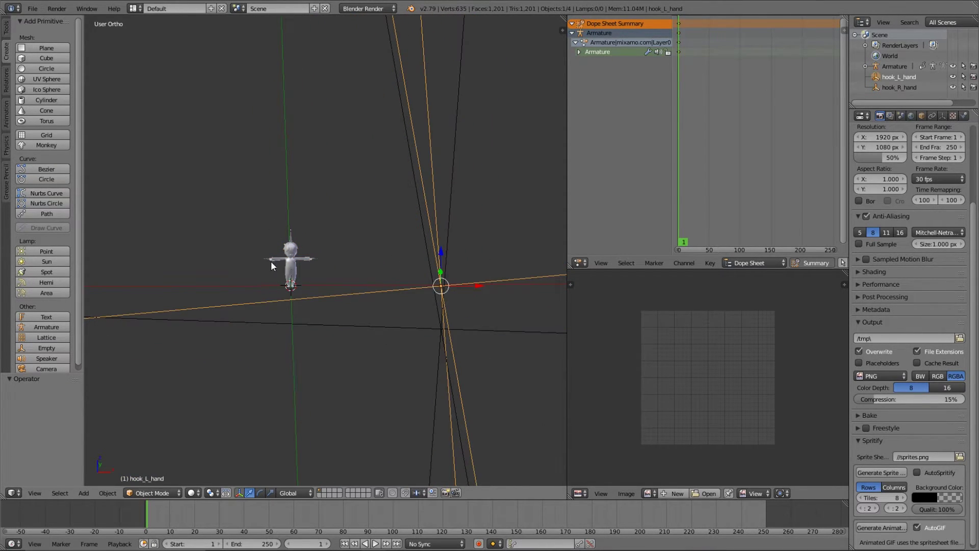
{"action": "scroll", "coordinate": [276, 274], "scroll_direction": "up", "scroll_amount": 8}
{"action": "scroll", "coordinate": [281, 292], "scroll_direction": "down", "scroll_amount": 8}
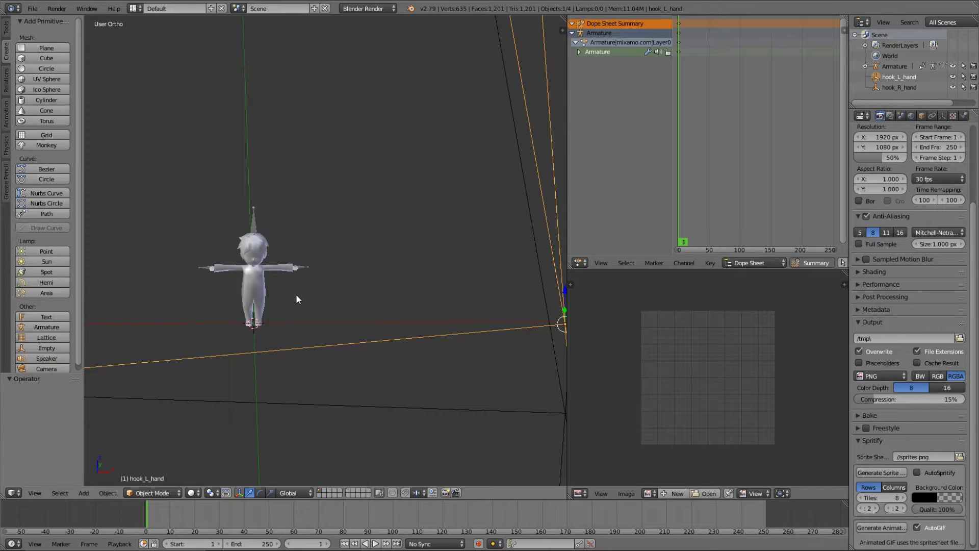
{"action": "scroll", "coordinate": [301, 297], "scroll_direction": "up", "scroll_amount": 1}
{"action": "scroll", "coordinate": [304, 300], "scroll_direction": "down", "scroll_amount": 1}
{"action": "mouse_move", "coordinate": [384, 287]}
{"action": "middle_mouse_down"}
{"action": "mouse_move", "coordinate": [362, 288]}
{"action": "mouse_move", "coordinate": [388, 288]}
{"action": "mouse_move", "coordinate": [374, 290]}
{"action": "middle_mouse_up"}
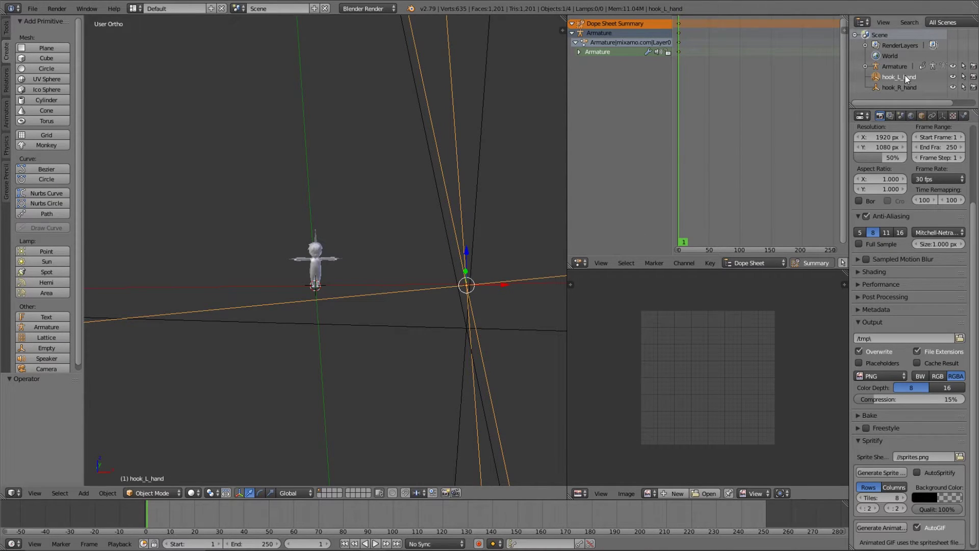
Step: Set the frame rate to 60 fps and bone-parent hook_L_hand to the Armature's mixamorig:LeftHand
{"action": "left_click", "coordinate": [937, 181]}
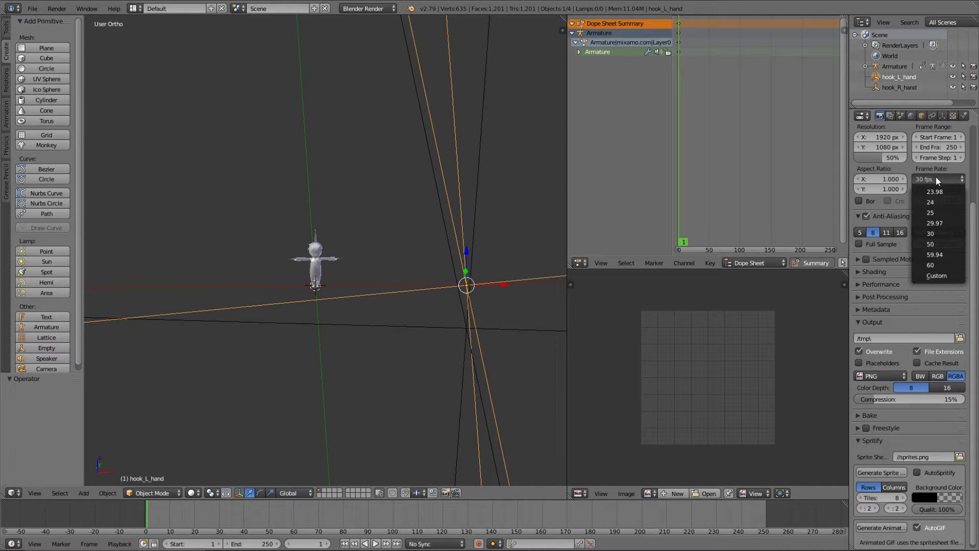
{"action": "left_click", "coordinate": [944, 265]}
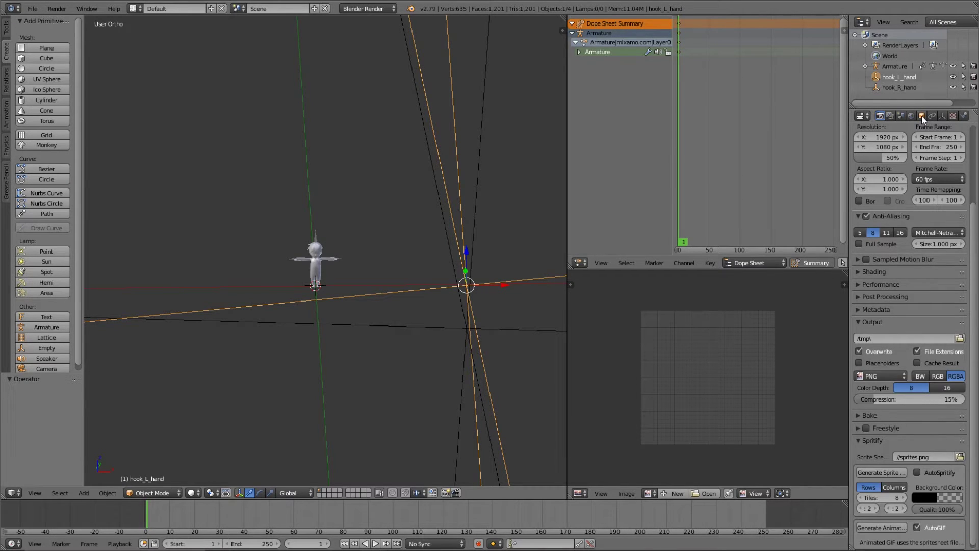
{"action": "left_click", "coordinate": [922, 116]}
{"action": "left_click", "coordinate": [931, 294]}
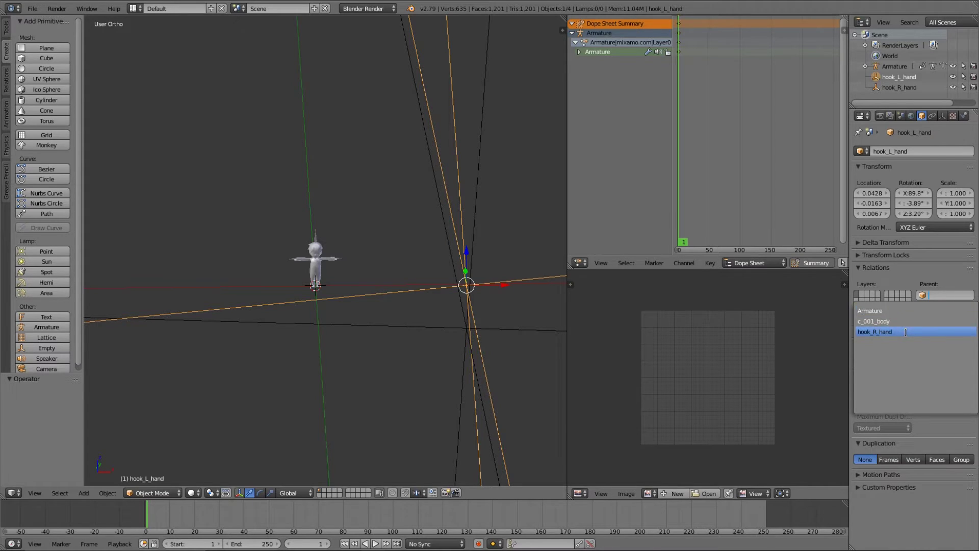
{"action": "left_click", "coordinate": [898, 310]}
{"action": "left_click", "coordinate": [935, 307]}
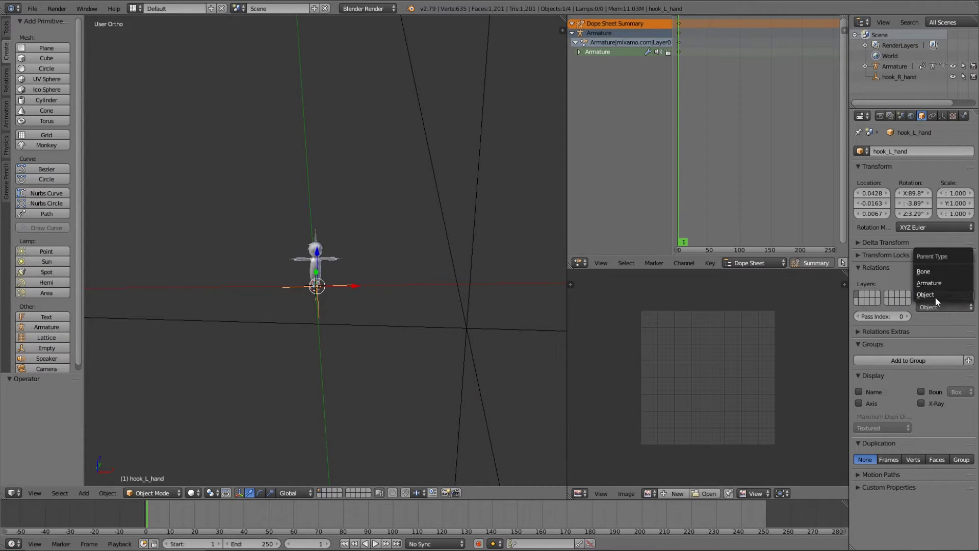
{"action": "left_click", "coordinate": [939, 272]}
{"action": "left_click", "coordinate": [946, 317]}
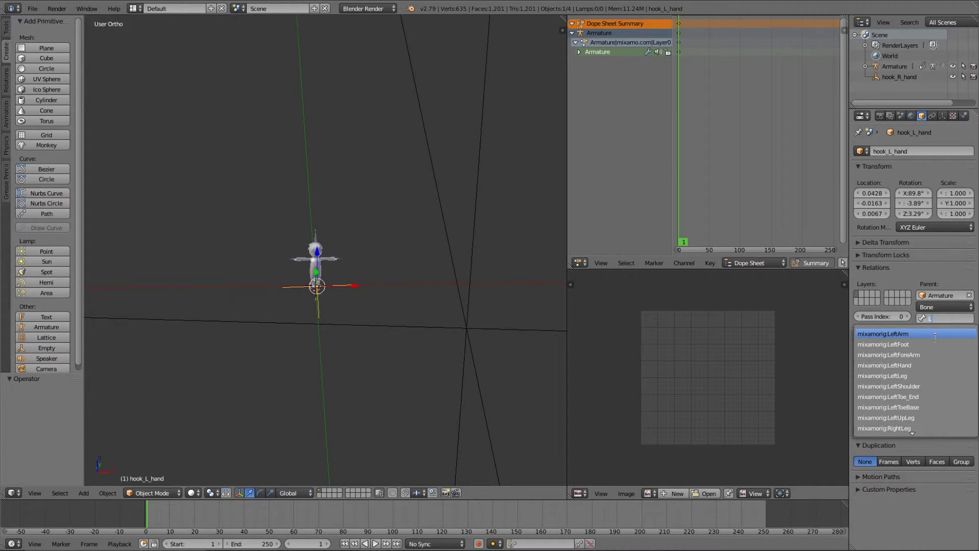
{"action": "left_click", "coordinate": [920, 364]}
Step: Select the hook_R_hand empty in the viewport
{"action": "scroll", "coordinate": [360, 285], "scroll_direction": "up", "scroll_amount": 4}
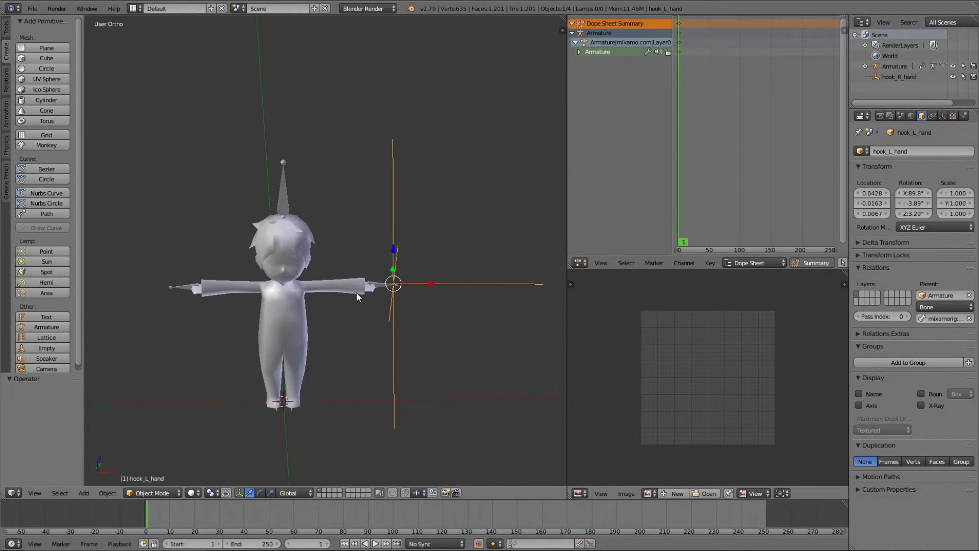
{"action": "scroll", "coordinate": [357, 293], "scroll_direction": "down", "scroll_amount": 3}
{"action": "scroll", "coordinate": [371, 292], "scroll_direction": "down", "scroll_amount": 2}
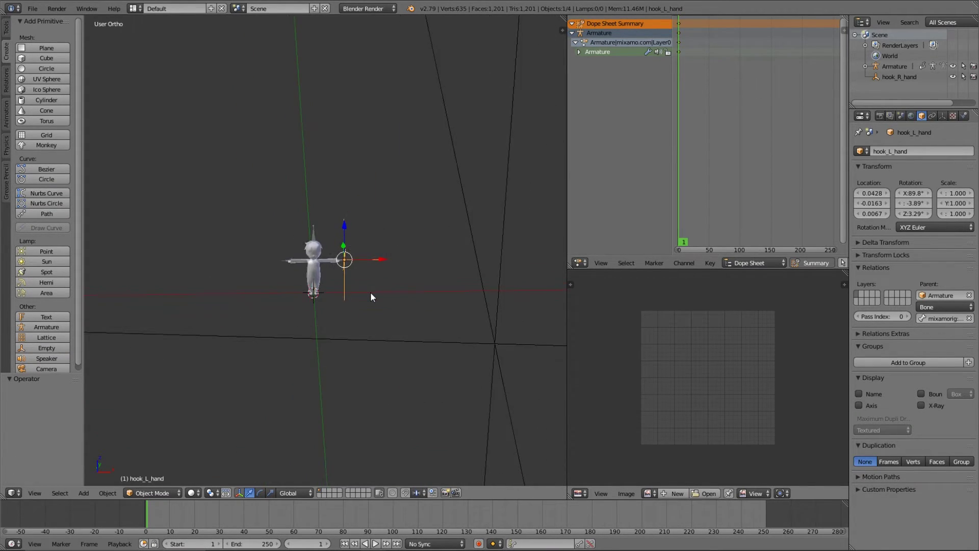
{"action": "right_click", "coordinate": [494, 344]}
Step: Parent hook_R_hand to the Armature with Parent Type Bone on mixamorig:RightHand
{"action": "left_click", "coordinate": [935, 295]}
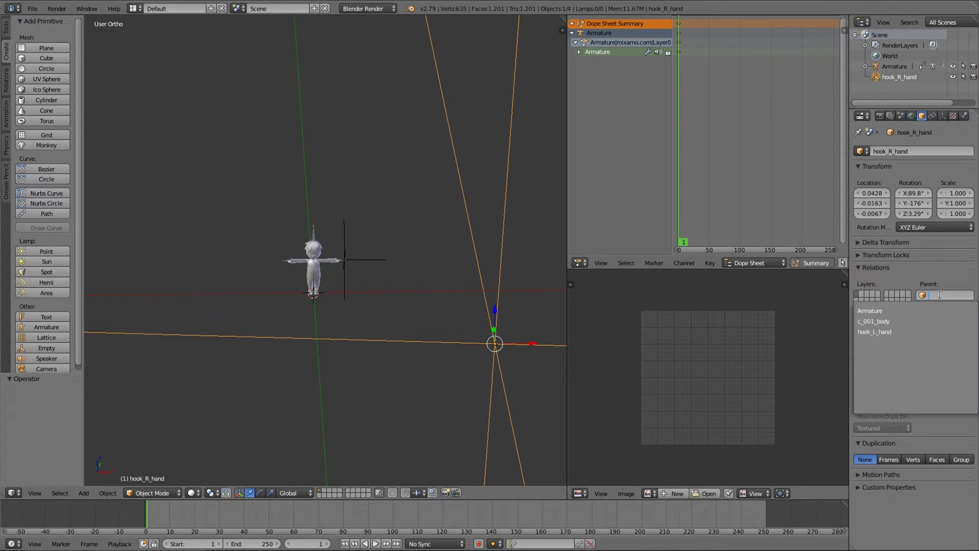
{"action": "left_click", "coordinate": [877, 310]}
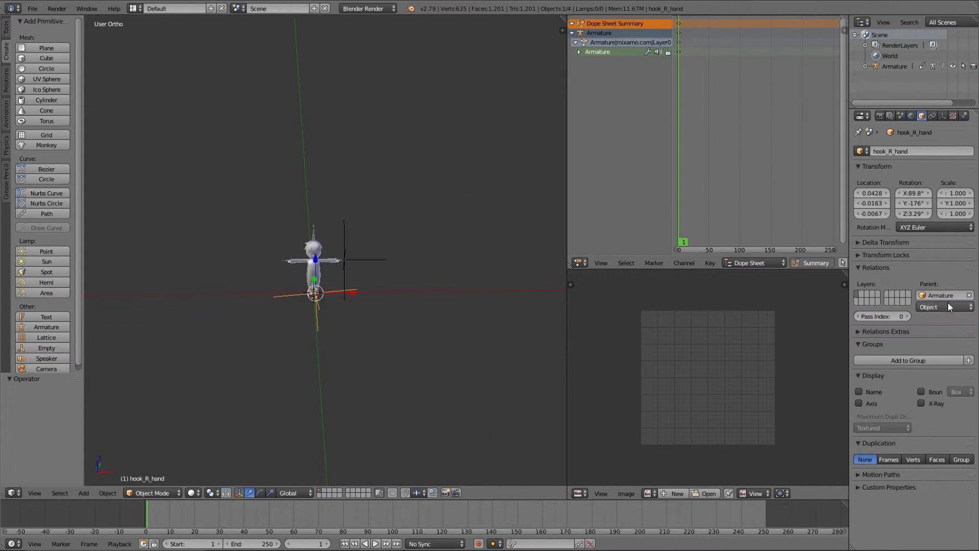
{"action": "left_click", "coordinate": [951, 307]}
{"action": "left_click", "coordinate": [933, 274]}
{"action": "left_click", "coordinate": [933, 318]}
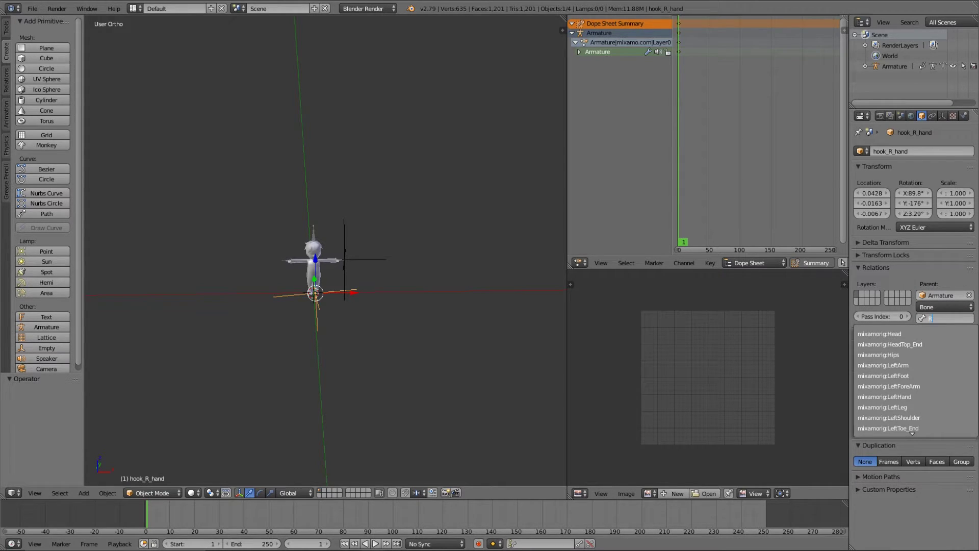
{"action": "key", "text": "Down"}
{"action": "key", "text": "Down"}
{"action": "key", "text": "Down"}
{"action": "key", "text": "Down"}
{"action": "key", "text": "Down"}
{"action": "key", "text": "Down"}
{"action": "key", "text": "Down"}
{"action": "key", "text": "Down"}
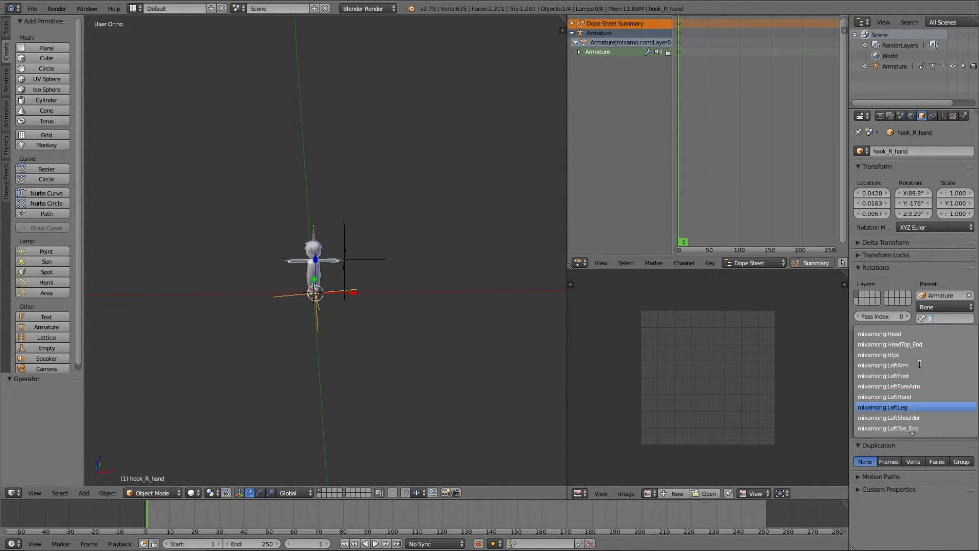
{"action": "key", "text": "Down"}
{"action": "key", "text": "Down"}
{"action": "key", "text": "Down"}
{"action": "key", "text": "Down"}
{"action": "key", "text": "Down"}
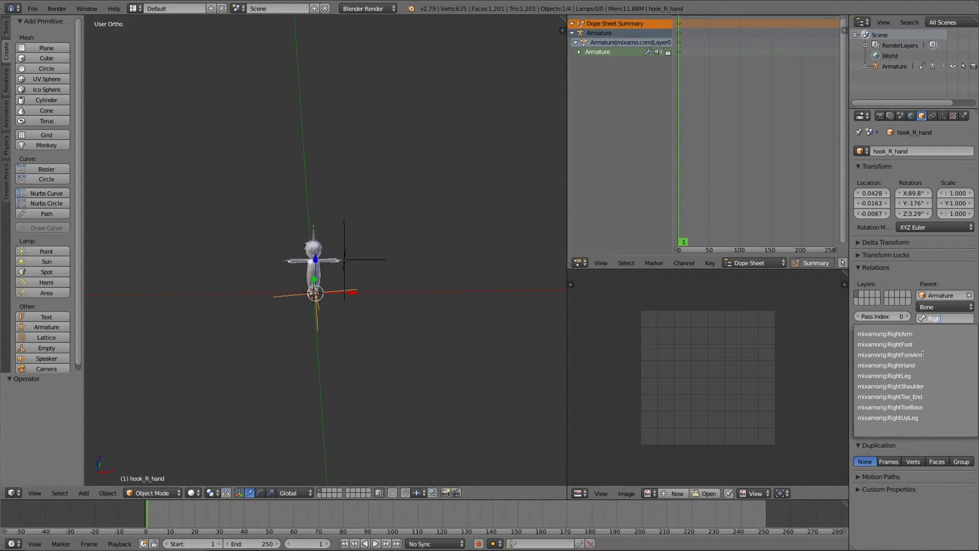
{"action": "key", "text": "Down"}
{"action": "key", "text": "Return"}
{"action": "scroll", "coordinate": [250, 273], "scroll_direction": "up", "scroll_amount": 8}
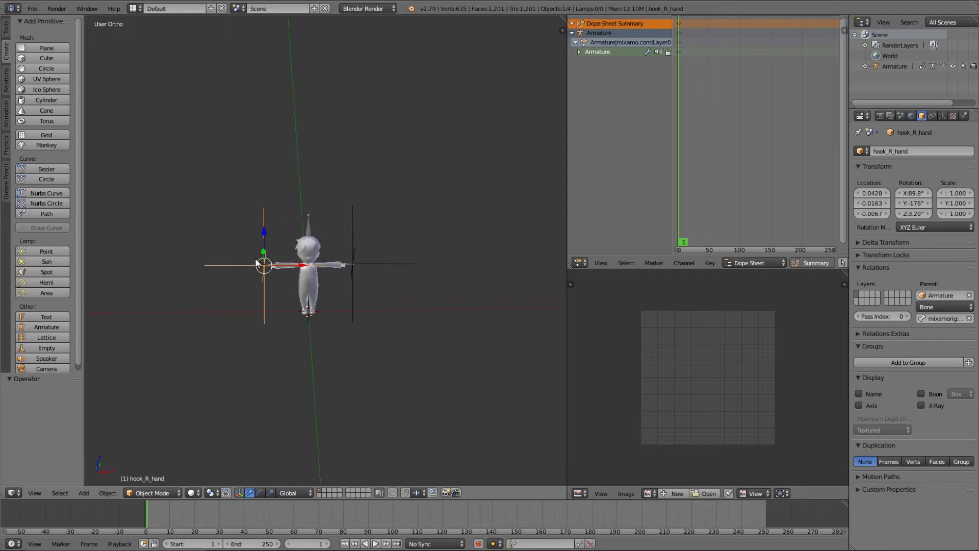
Step: Nudge hook_L_hand and hook_R_hand along X toward the character's wrists
{"action": "right_click", "coordinate": [447, 308]}
{"action": "key", "text": "g"}
{"action": "key", "text": "x"}
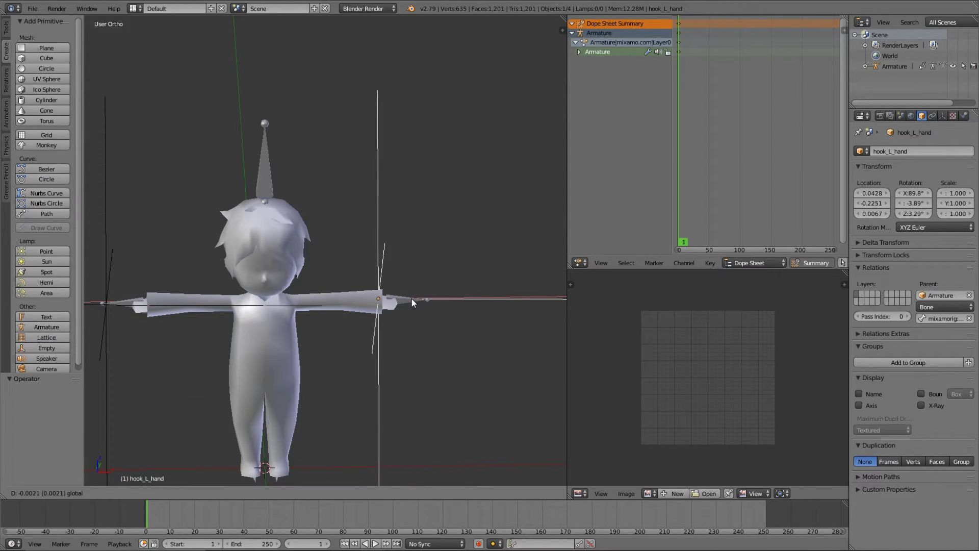
{"action": "left_click", "coordinate": [420, 303]}
{"action": "right_click", "coordinate": [121, 305]}
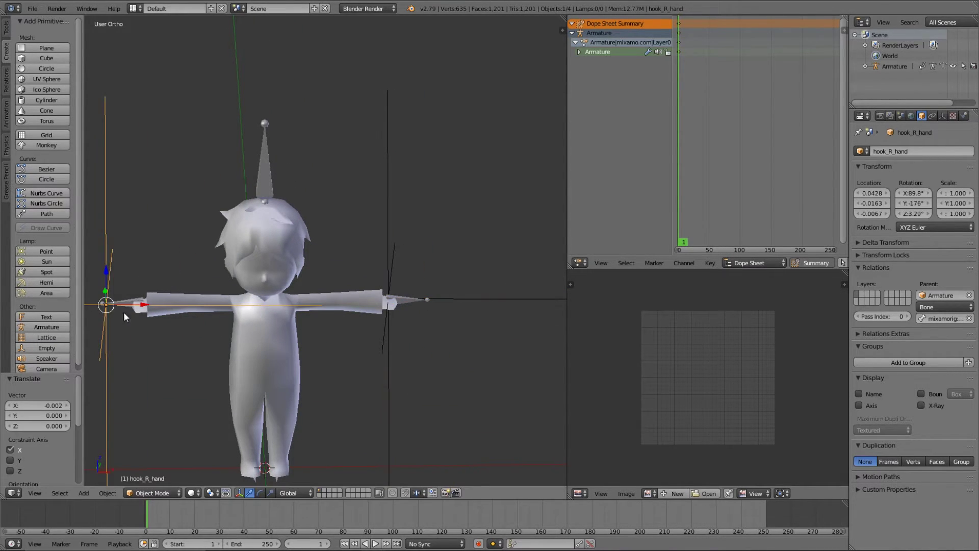
{"action": "left_click_drag", "start_coordinate": [138, 311], "coordinate": [173, 308]}
{"action": "right_click", "coordinate": [455, 300]}
{"action": "left_click_drag", "start_coordinate": [419, 298], "coordinate": [420, 297]}
Step: Switch selection between the two hook empties and the Armature to check their placement
{"action": "right_click", "coordinate": [143, 307]}
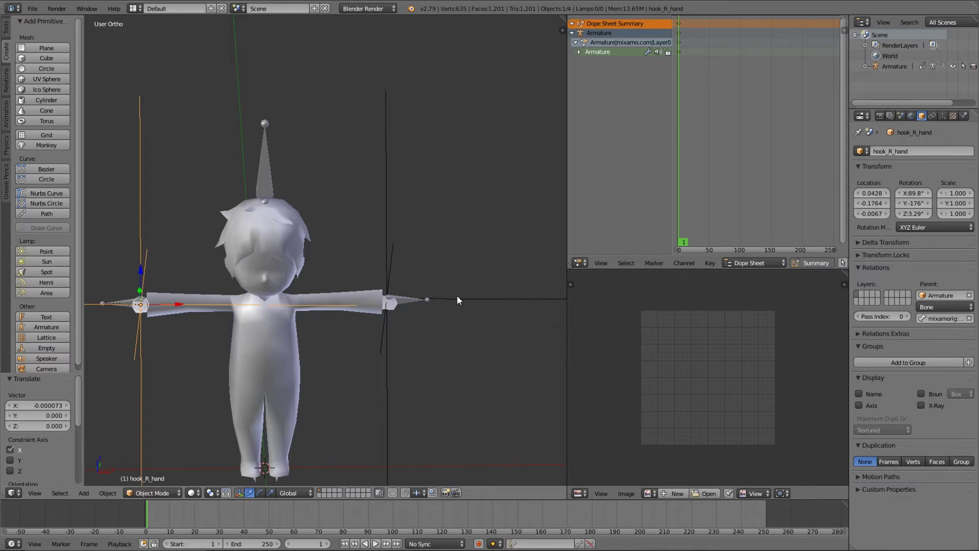
{"action": "right_click", "coordinate": [401, 300]}
{"action": "right_click", "coordinate": [430, 297]}
{"action": "right_click", "coordinate": [432, 298]}
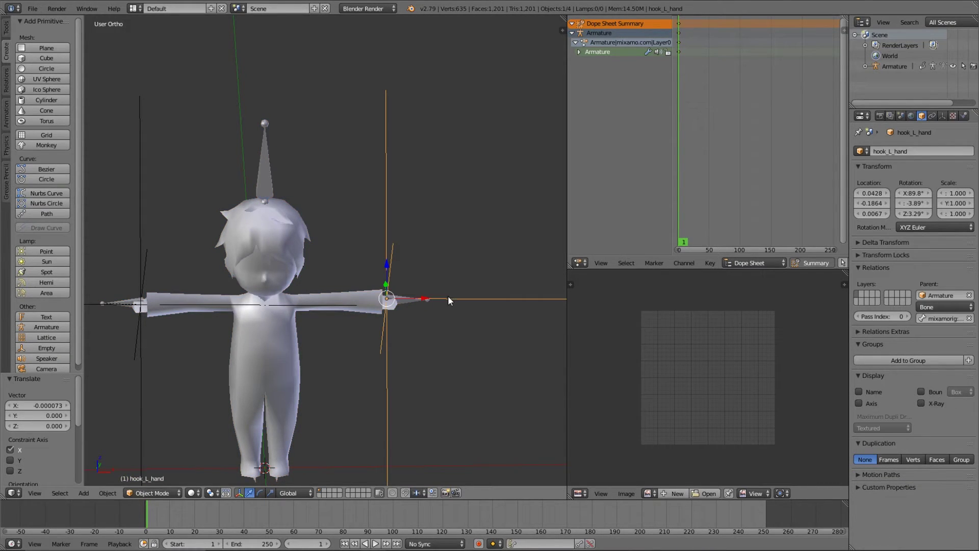
{"action": "right_click", "coordinate": [183, 308]}
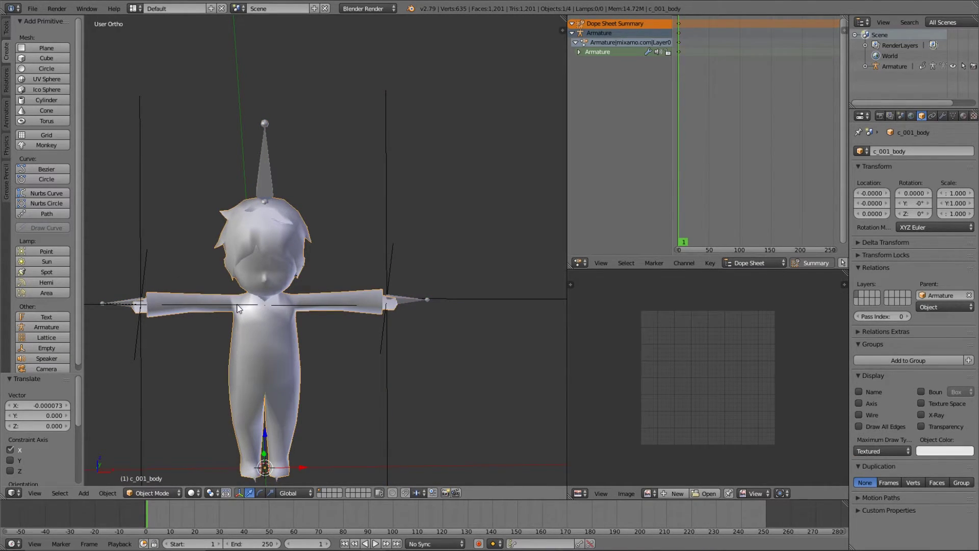
{"action": "right_click", "coordinate": [151, 250]}
{"action": "right_click", "coordinate": [476, 299]}
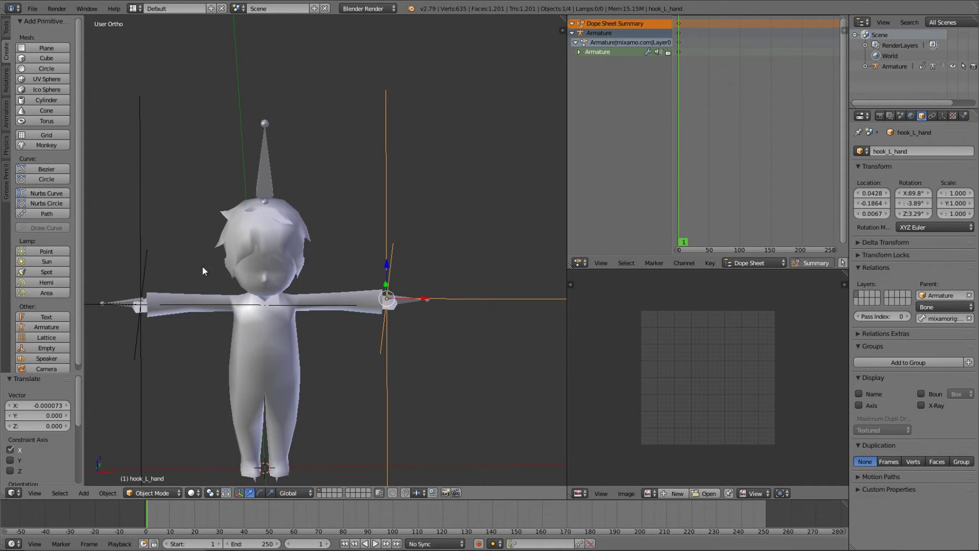
{"action": "right_click", "coordinate": [96, 303]}
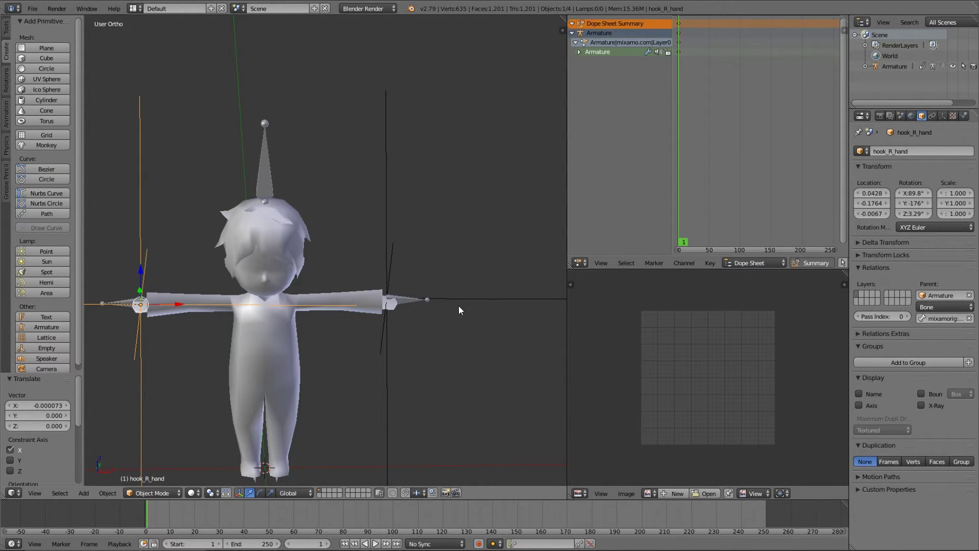
{"action": "right_click", "coordinate": [484, 298]}
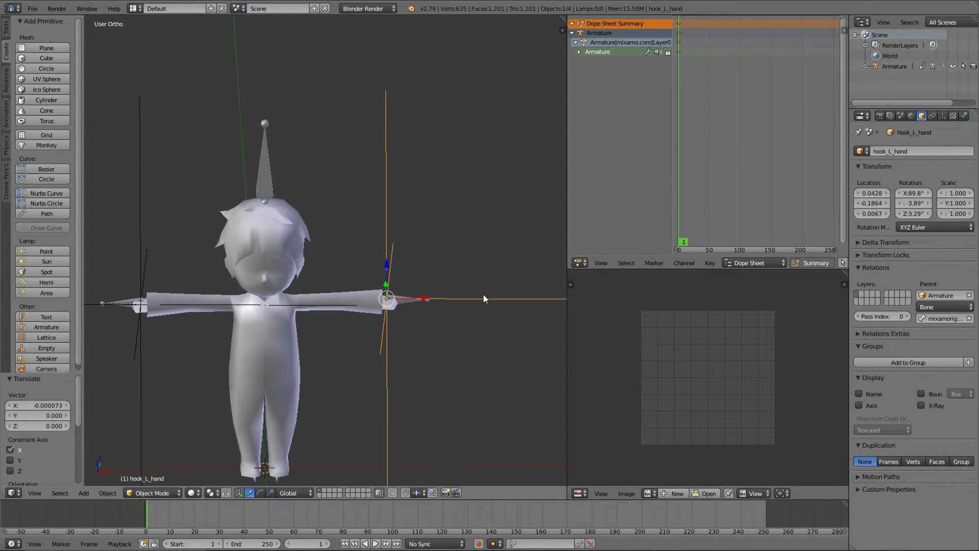
Step: Move hook_L_hand and hook_R_hand along Z onto the wrists, then zoom the view out
{"action": "key", "text": "g"}
{"action": "key", "text": "z"}
{"action": "left_click", "coordinate": [389, 269]}
{"action": "right_click", "coordinate": [139, 304]}
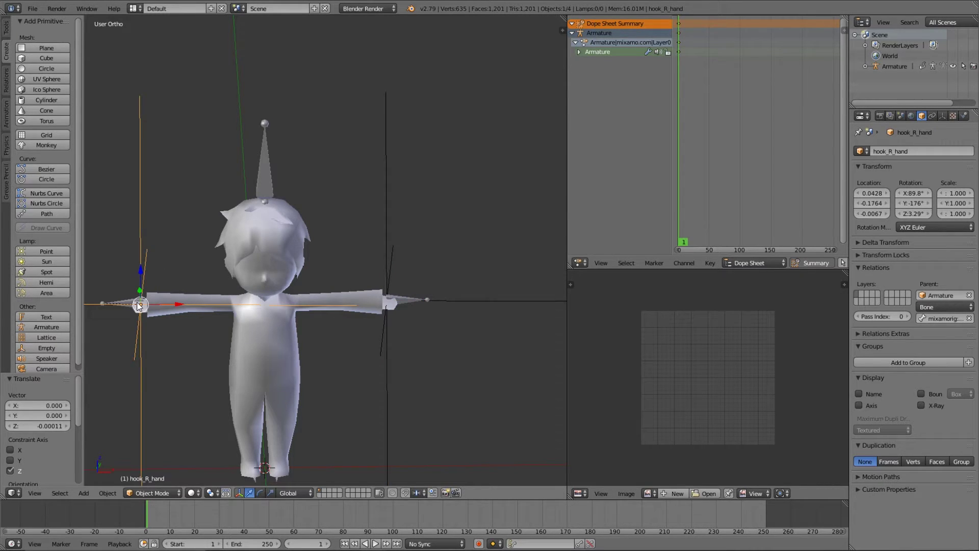
{"action": "key", "text": "g"}
{"action": "key", "text": "z"}
{"action": "left_click", "coordinate": [144, 282]}
{"action": "scroll", "coordinate": [440, 280], "scroll_direction": "down", "scroll_amount": 5}
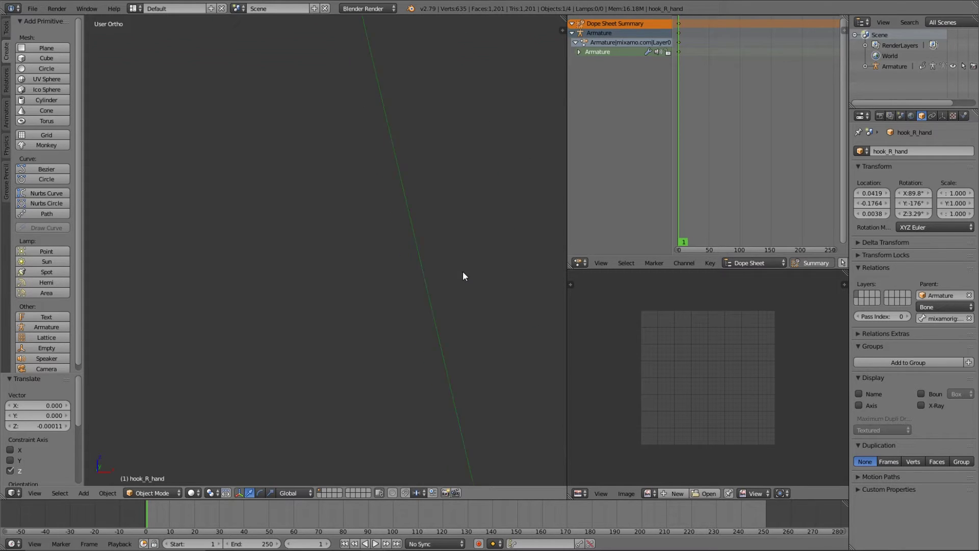
{"action": "scroll", "coordinate": [463, 276], "scroll_direction": "up", "scroll_amount": 8}
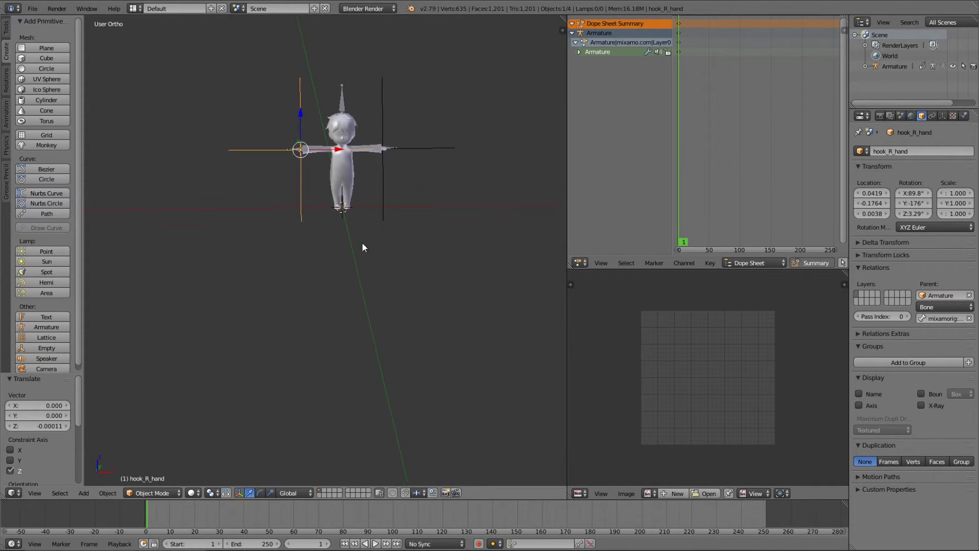
{"action": "middle_click_drag", "start_coordinate": [363, 247], "coordinate": [350, 375], "text": "shift"}
{"action": "scroll", "coordinate": [351, 375], "scroll_direction": "up", "scroll_amount": 2}
Step: Export the scene as FBX, overwriting c_001b.fbx in the A_Hero01B folder
{"action": "left_click", "coordinate": [30, 10]}
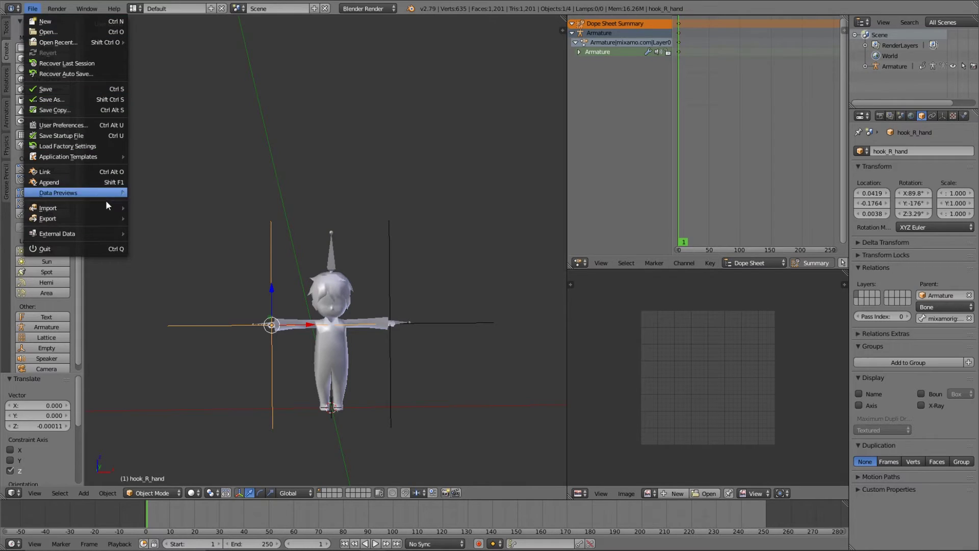
{"action": "mouse_move", "coordinate": [108, 217]}
{"action": "left_click", "coordinate": [209, 248]}
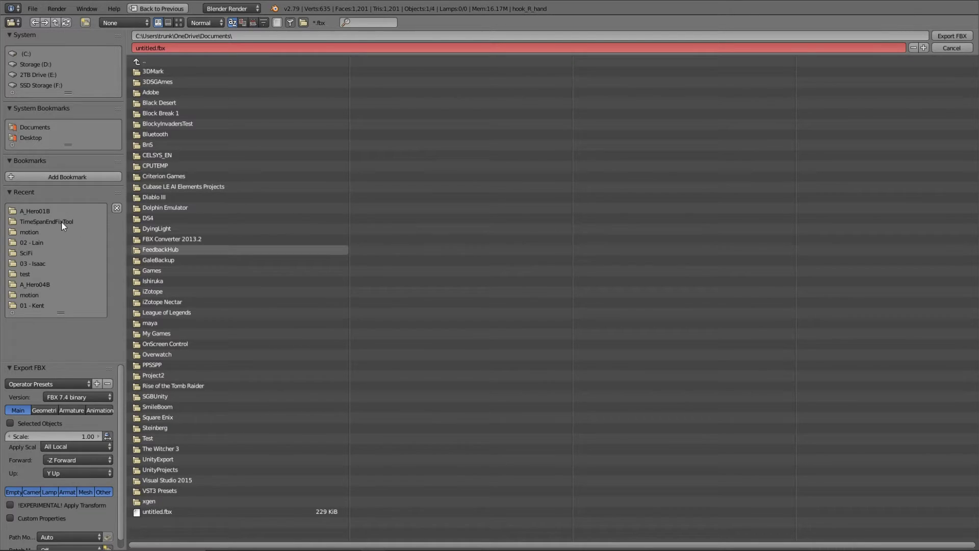
{"action": "left_click", "coordinate": [71, 211]}
{"action": "double_click", "coordinate": [161, 82]}
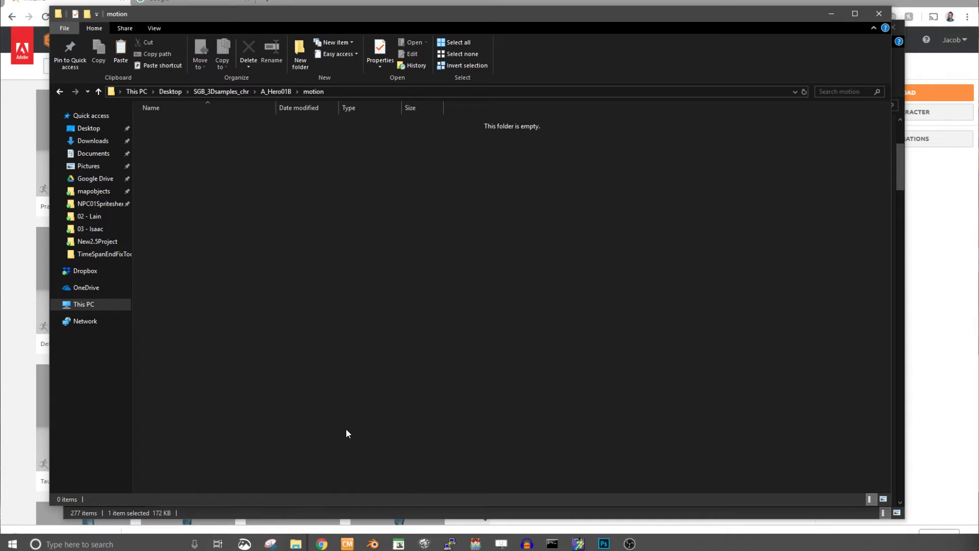
Step: Search Mixamo for 'idle', apply the second Idle animation, and lower Overdrive to 33
{"action": "left_click", "coordinate": [329, 544]}
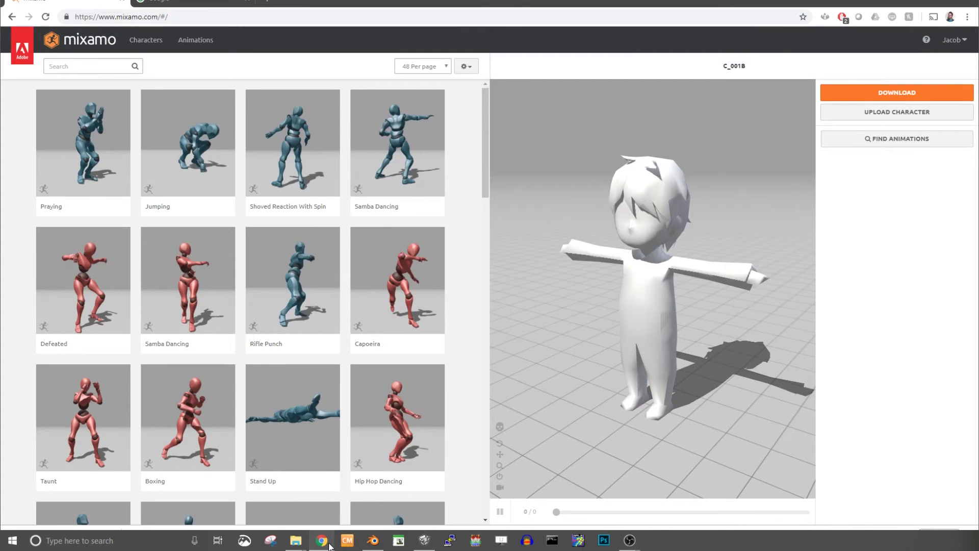
{"action": "left_click", "coordinate": [98, 66]}
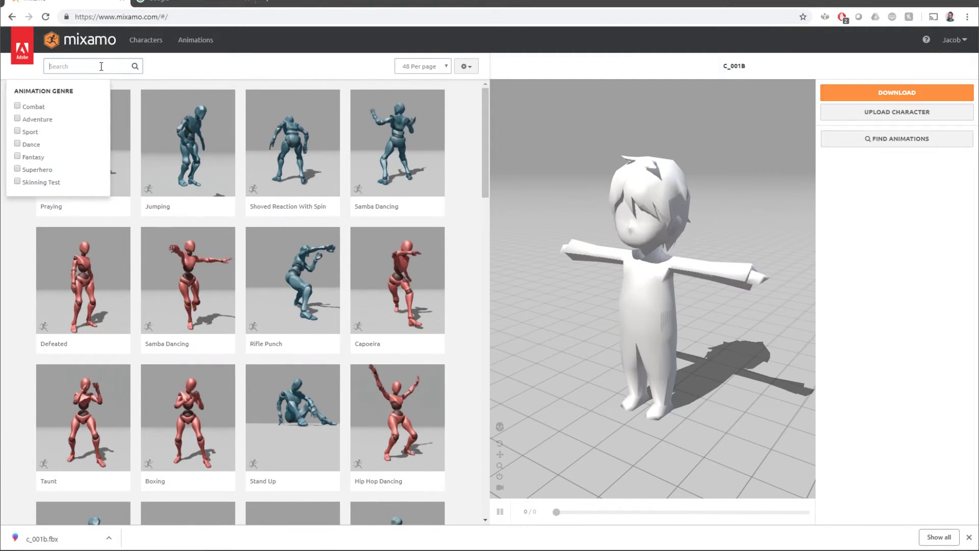
{"action": "type", "text": "idle"}
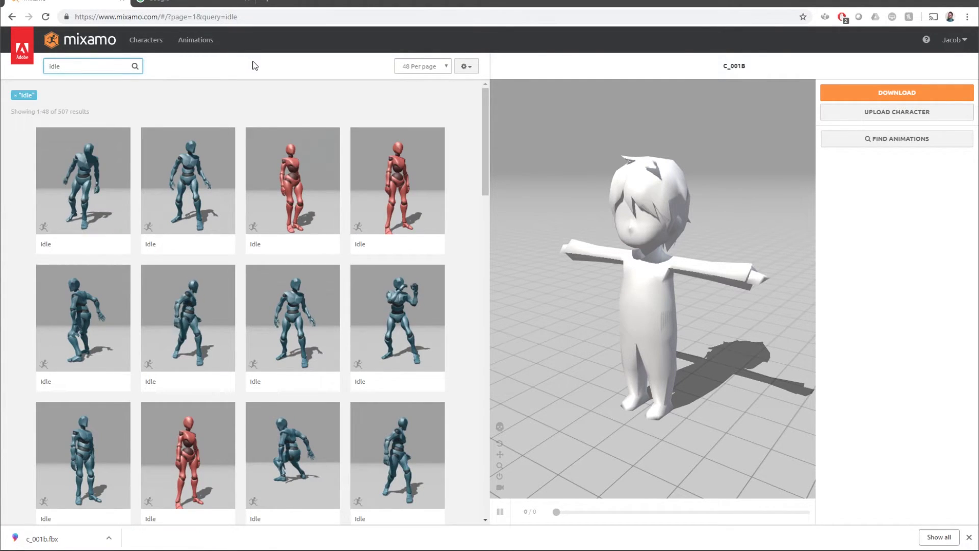
{"action": "left_click", "coordinate": [189, 199]}
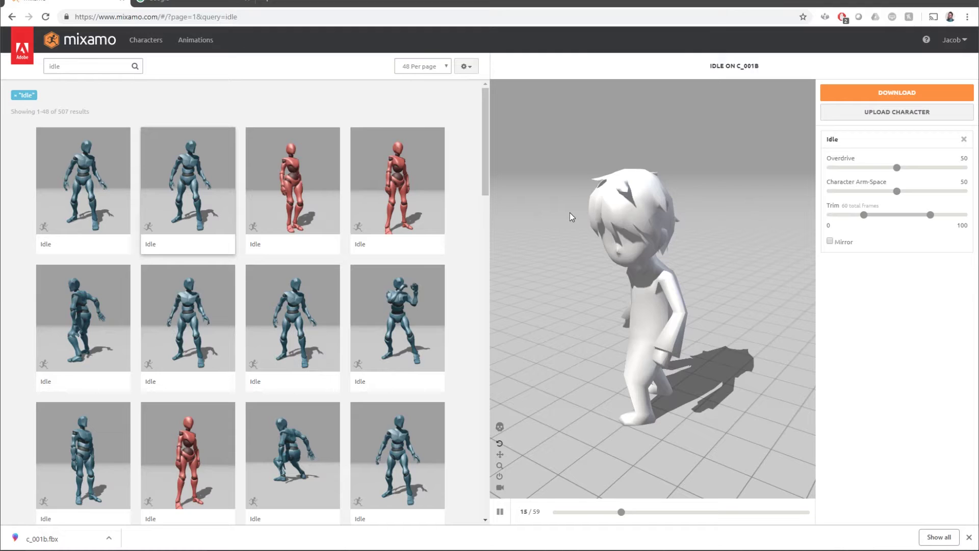
{"action": "left_click_drag", "start_coordinate": [662, 308], "coordinate": [689, 319]}
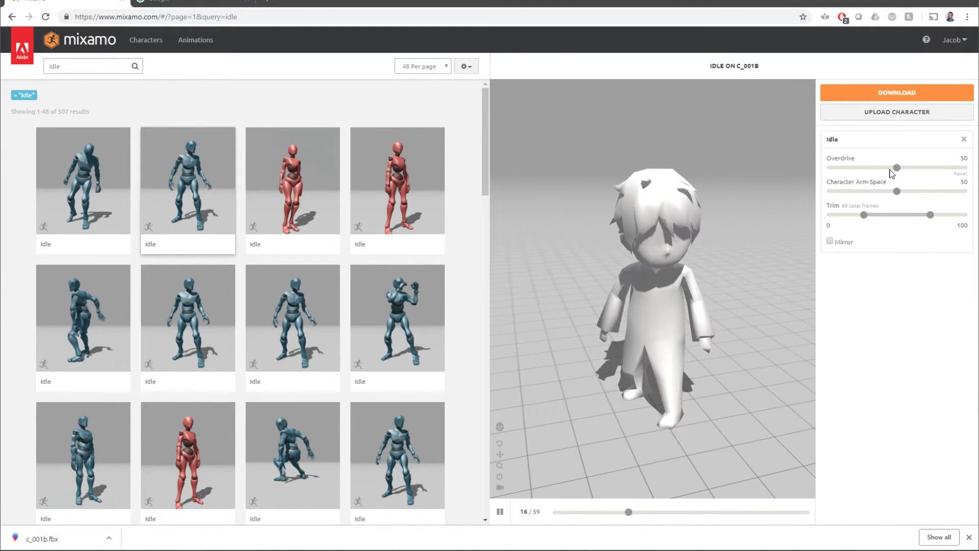
{"action": "left_click_drag", "start_coordinate": [897, 168], "coordinate": [874, 168]}
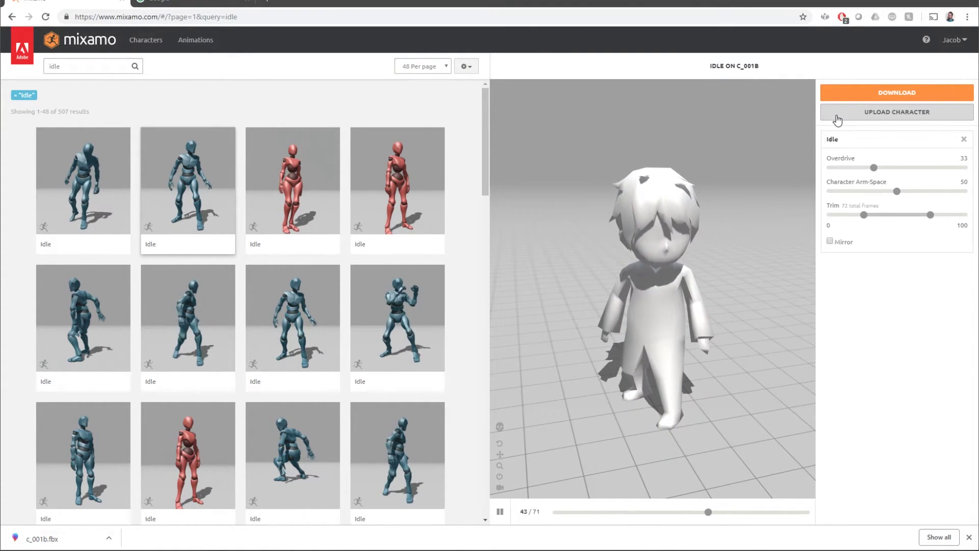
Step: Download the Idle animation as FBX Without Skin at 60 frames per second
{"action": "left_click", "coordinate": [862, 95]}
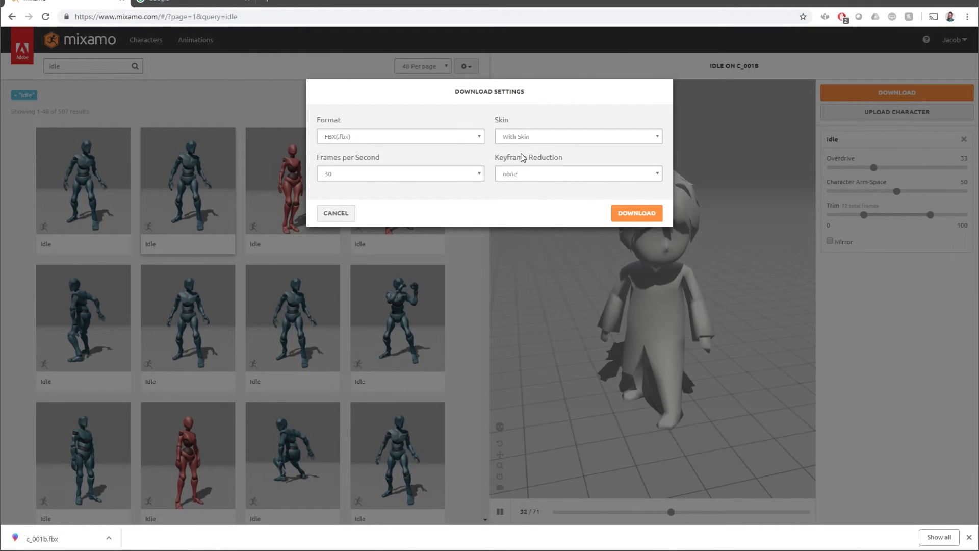
{"action": "left_click", "coordinate": [523, 135]}
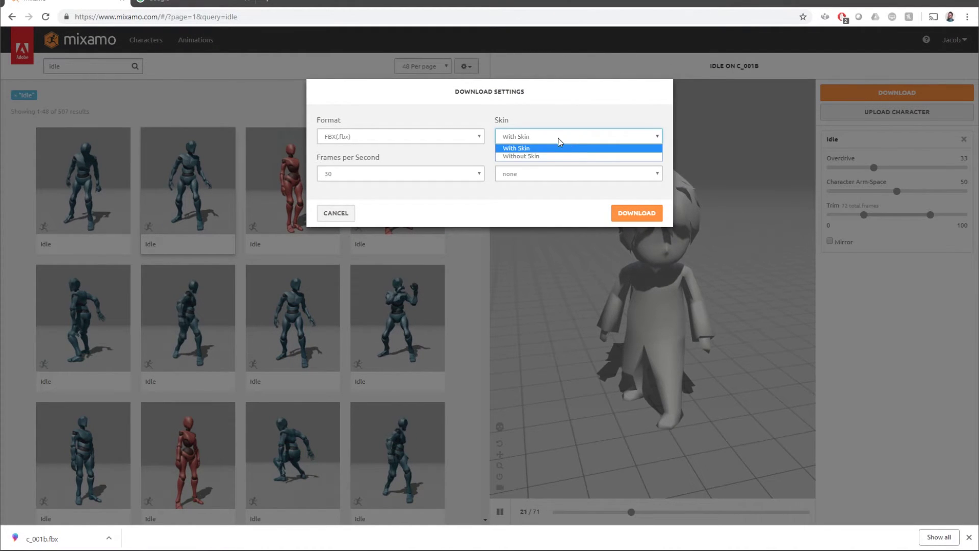
{"action": "left_click", "coordinate": [550, 156]}
{"action": "left_click", "coordinate": [454, 174]}
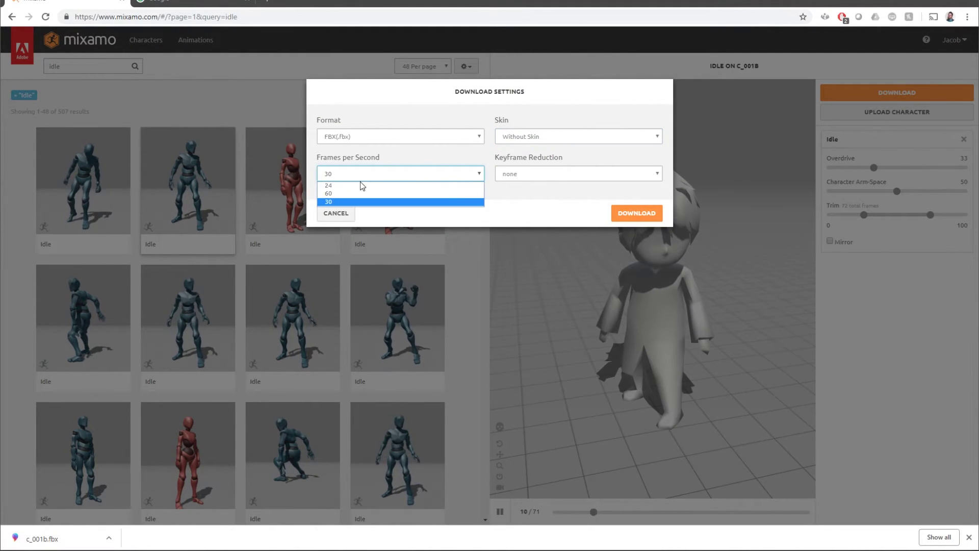
{"action": "left_click", "coordinate": [332, 194]}
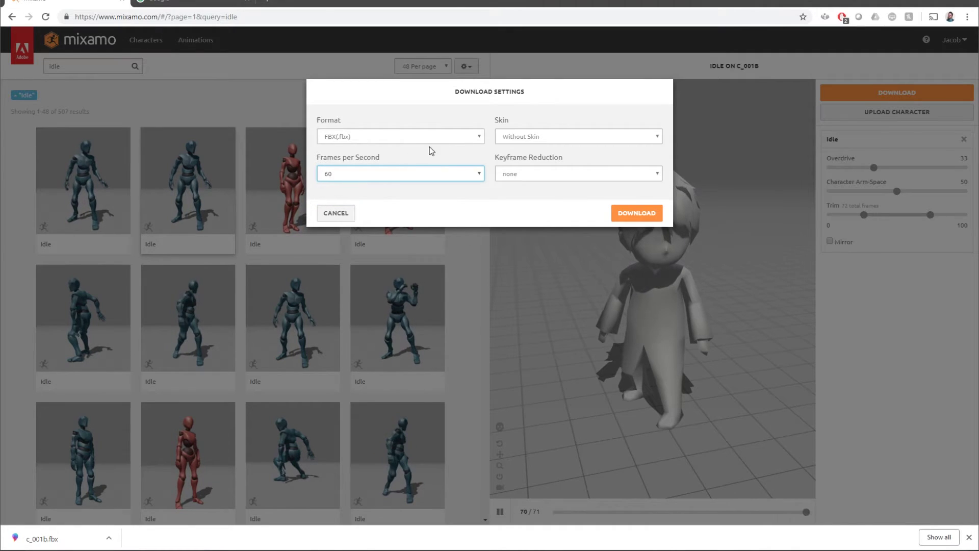
{"action": "left_click", "coordinate": [635, 216]}
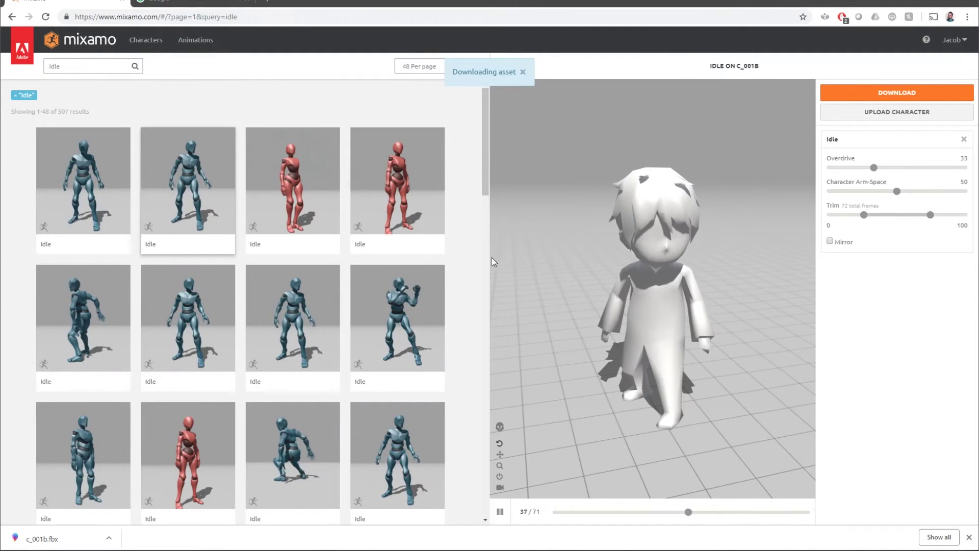
Step: Copy Idle (2).fbx into the motion folder and rename it mot002_wait.fbx
{"action": "left_click", "coordinate": [109, 538]}
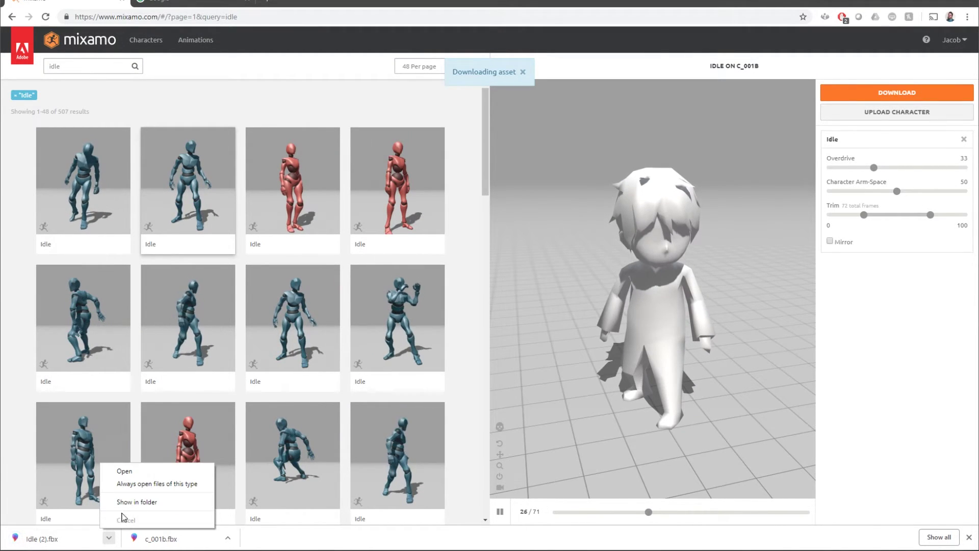
{"action": "left_click", "coordinate": [125, 501]}
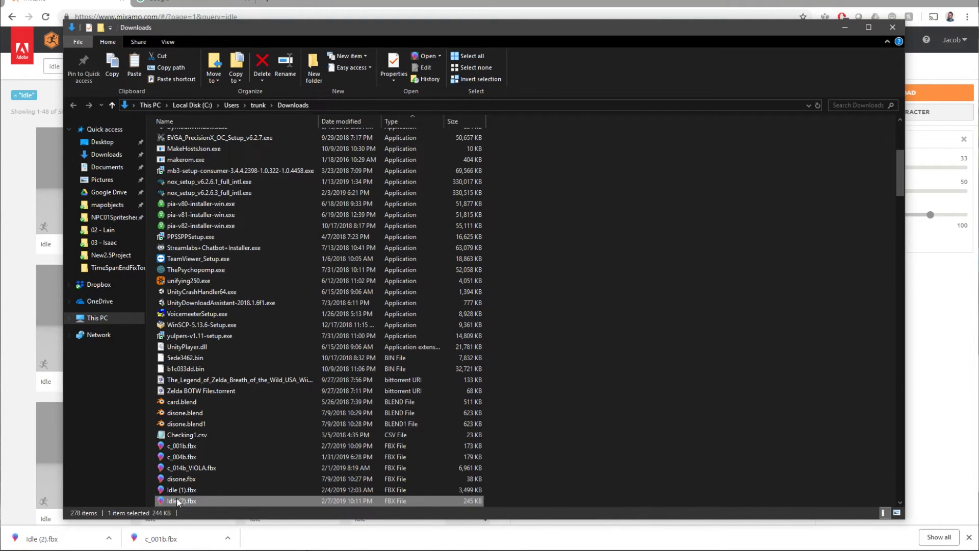
{"action": "right_click", "coordinate": [177, 501]}
{"action": "left_click", "coordinate": [128, 435]}
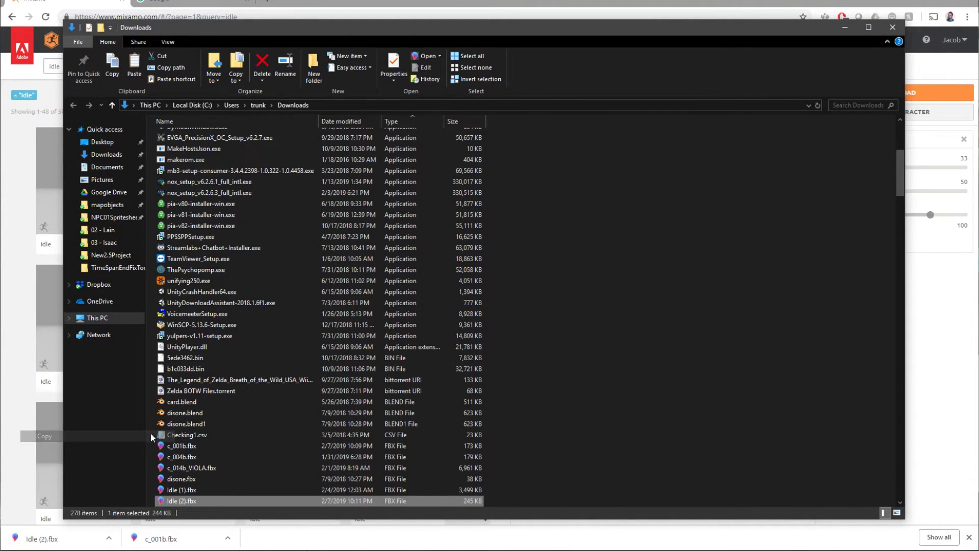
{"action": "key", "text": "alt+Tab"}
{"action": "key", "text": "alt+Tab"}
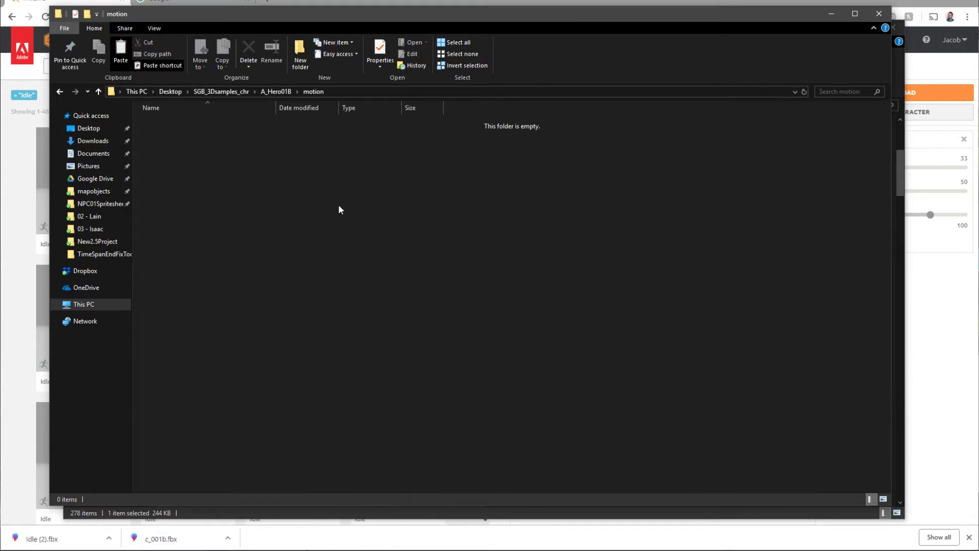
{"action": "key", "text": "ctrl+v"}
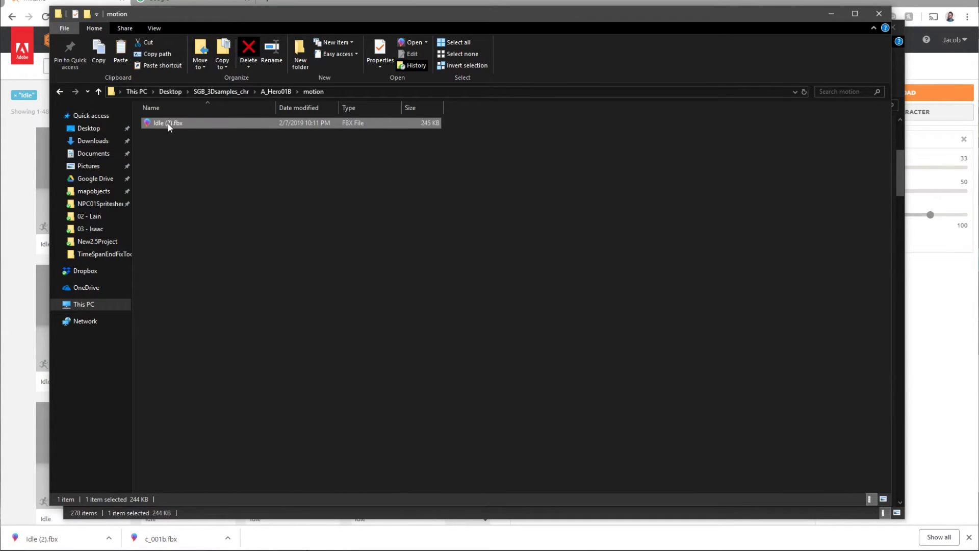
{"action": "key", "text": "F2"}
{"action": "type", "text": "mot0"}
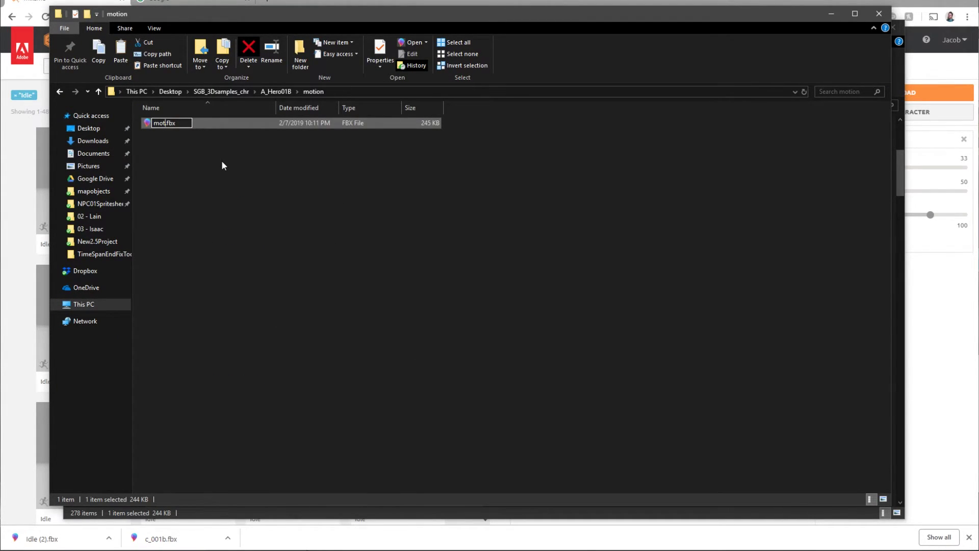
{"action": "type", "text": "02_wait"}
{"action": "key", "text": "Return"}
{"action": "left_click", "coordinate": [242, 148]}
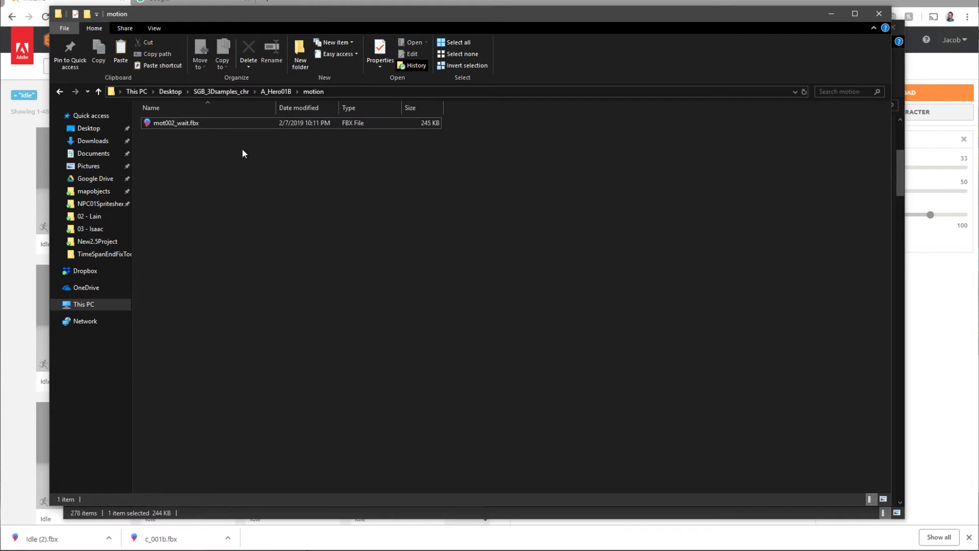
{"action": "left_click", "coordinate": [194, 123]}
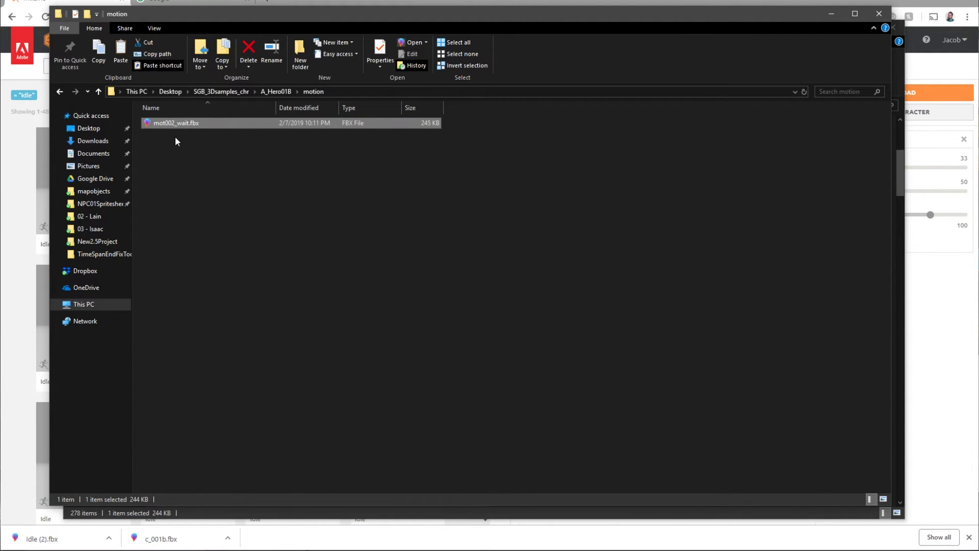
Step: Replace the old walk and run FBXs in TimeSpanEndFixTool with mot002_wait.fbx
{"action": "left_click", "coordinate": [102, 254]}
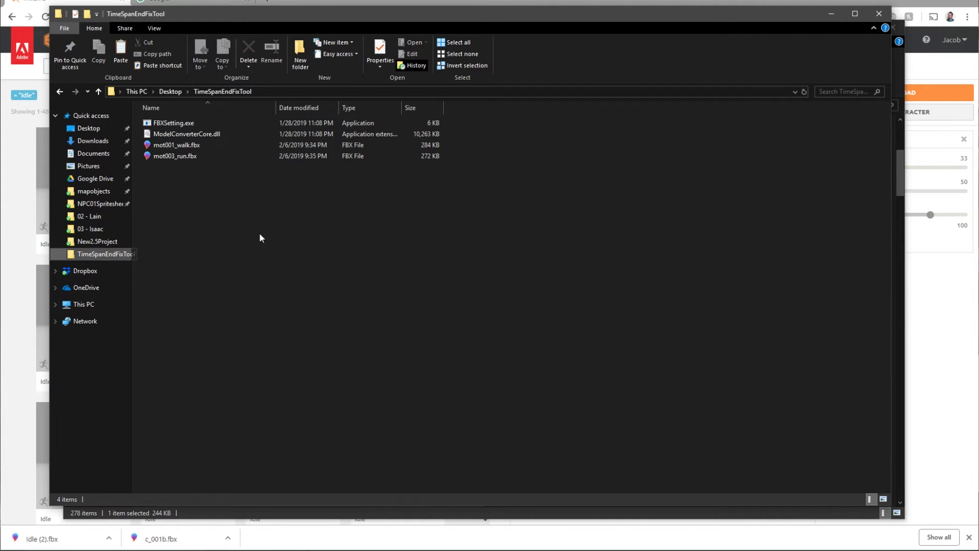
{"action": "left_click_drag", "start_coordinate": [178, 162], "coordinate": [160, 144]}
{"action": "key", "text": "shift+Delete"}
{"action": "key", "text": "Return"}
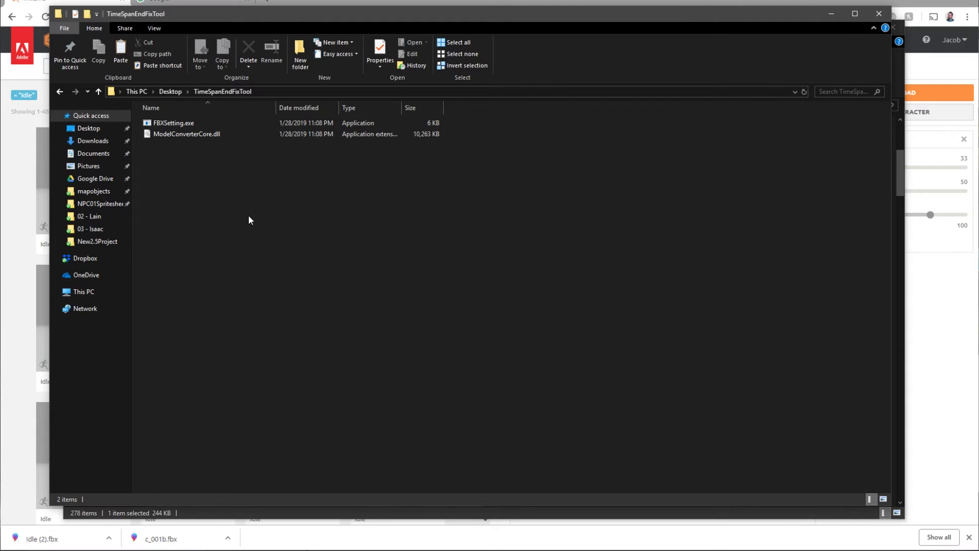
{"action": "key", "text": "ctrl+v"}
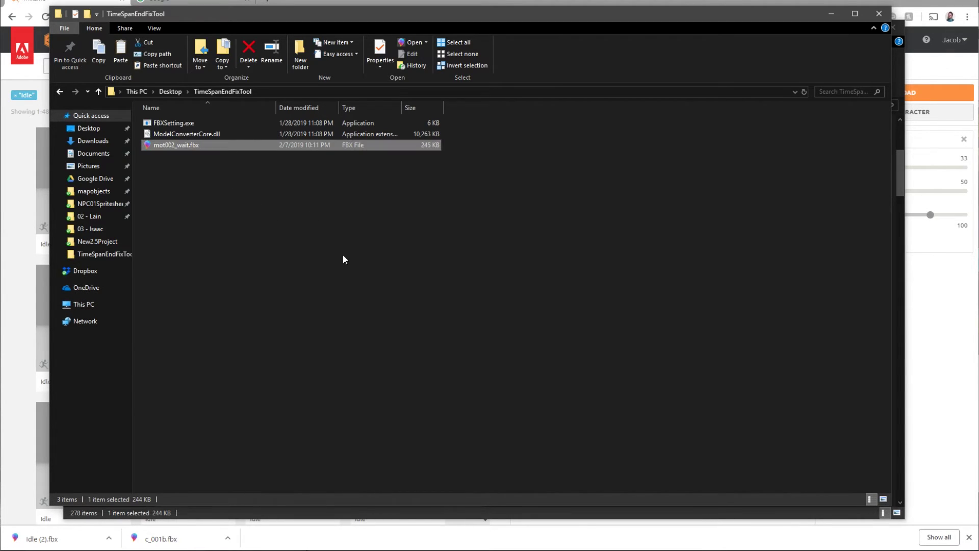
{"action": "left_click", "coordinate": [246, 160]}
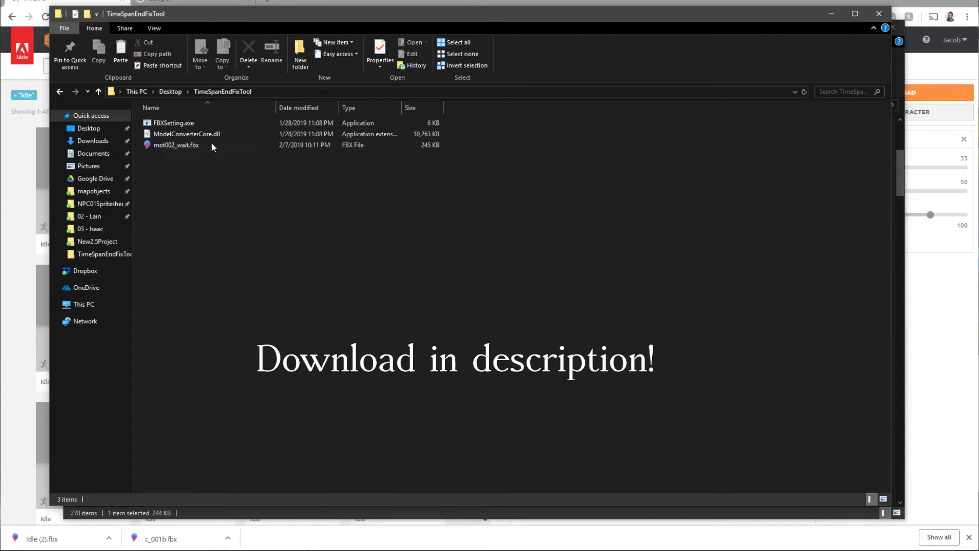
{"action": "left_click_drag", "start_coordinate": [261, 15], "coordinate": [332, 33]}
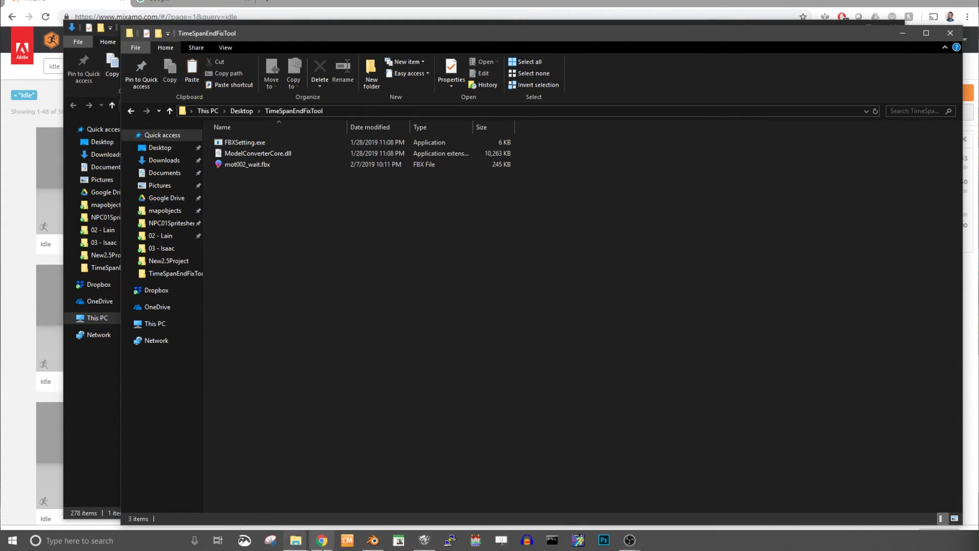
Step: Start a new Blender file with the default start-up scene
{"action": "left_click", "coordinate": [373, 540]}
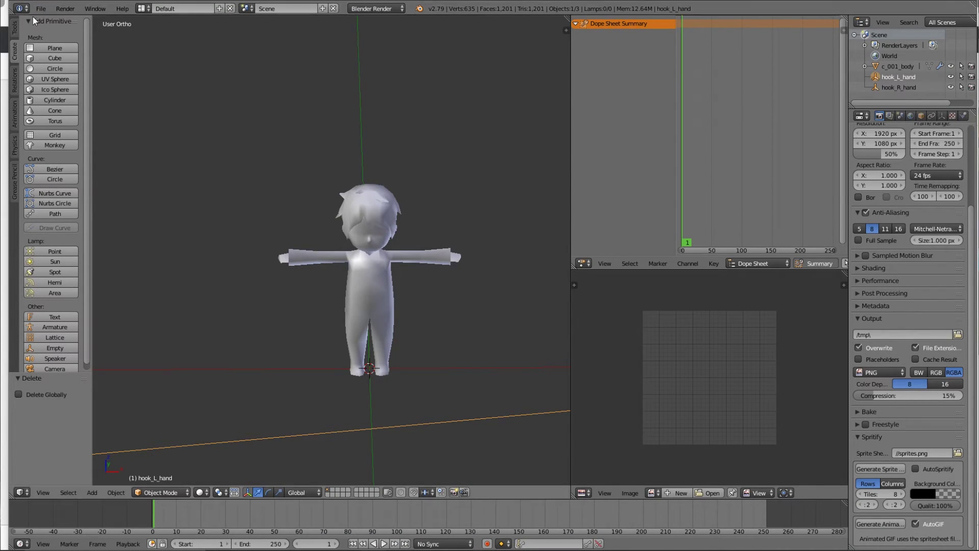
{"action": "left_click", "coordinate": [41, 9]}
{"action": "left_click", "coordinate": [52, 21]}
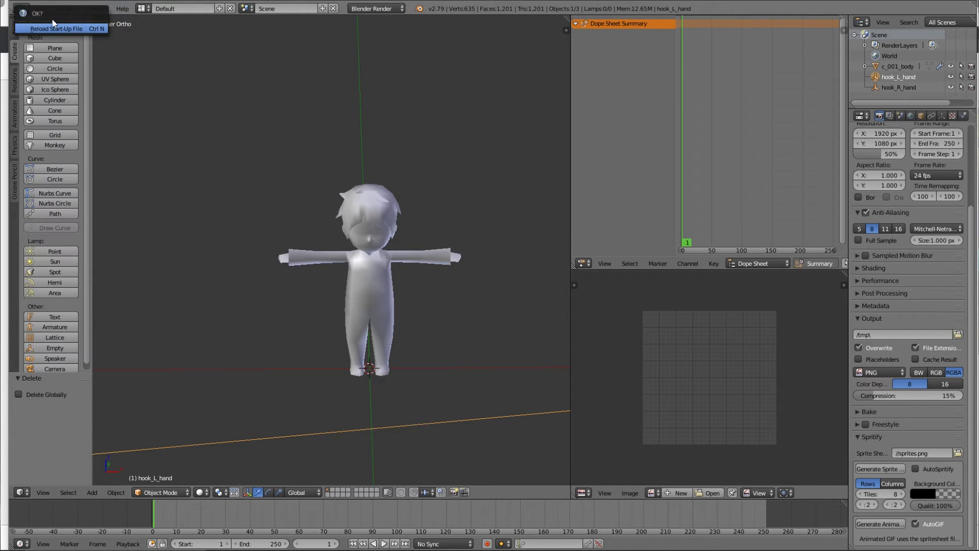
{"action": "left_click", "coordinate": [74, 28]}
Step: Import mot002_wait.fbx from TimeSpanEndFixTool and play its animation to frame 143
{"action": "left_click", "coordinate": [41, 8]}
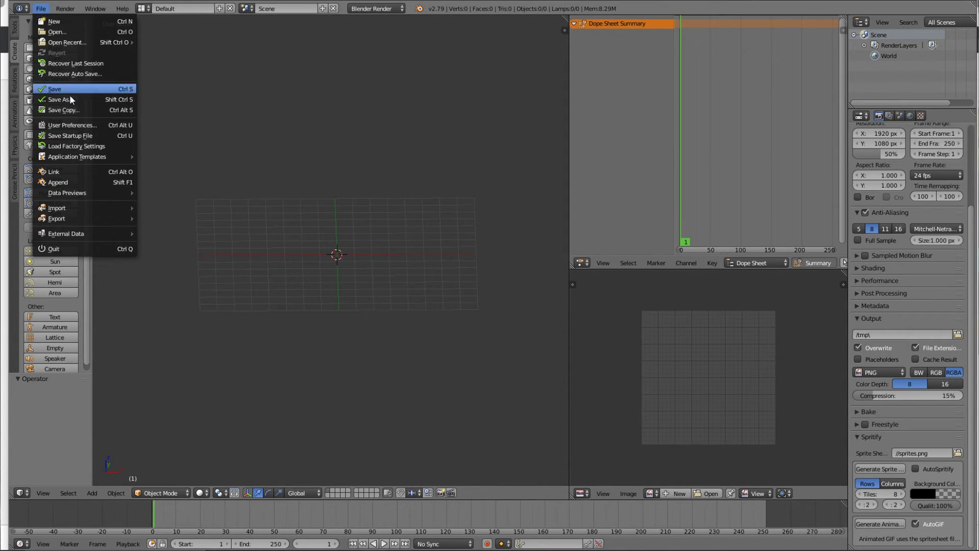
{"action": "mouse_move", "coordinate": [91, 213]}
{"action": "left_click", "coordinate": [178, 239]}
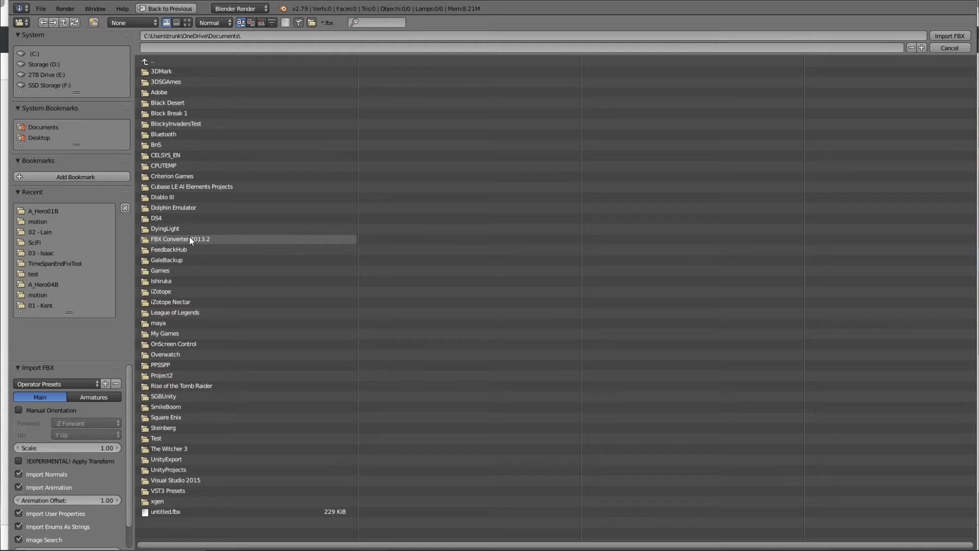
{"action": "left_click", "coordinate": [64, 264]}
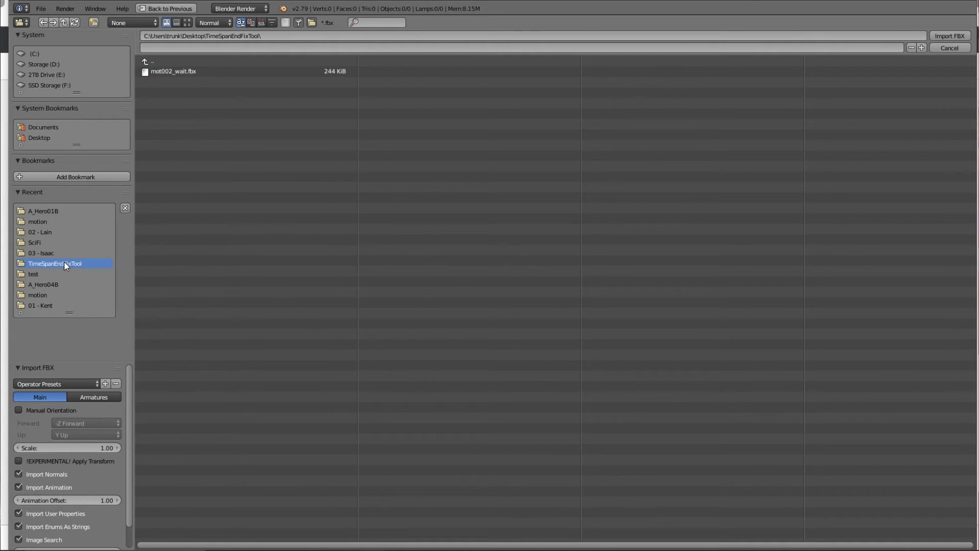
{"action": "double_click", "coordinate": [177, 71]}
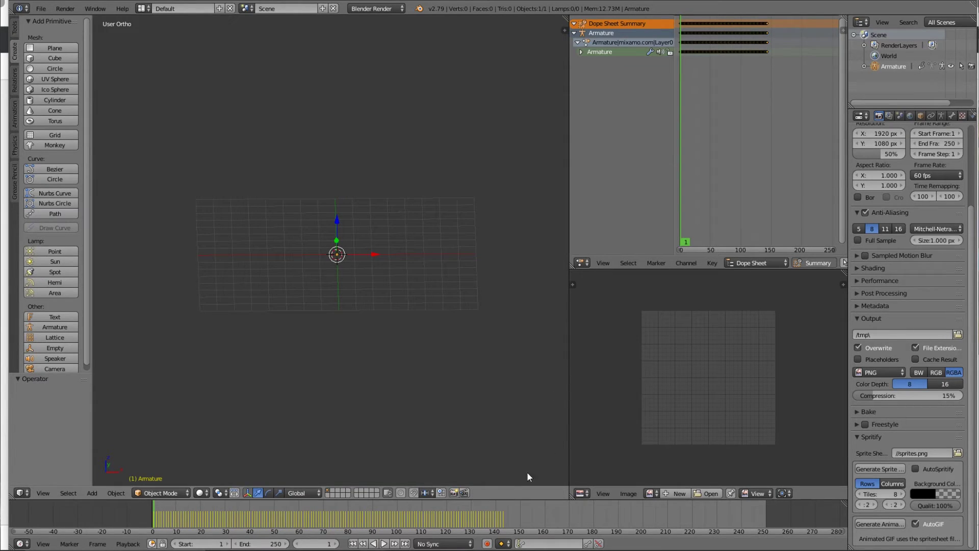
{"action": "key", "text": "alt+a"}
{"action": "left_click_drag", "start_coordinate": [310, 530], "coordinate": [504, 530]}
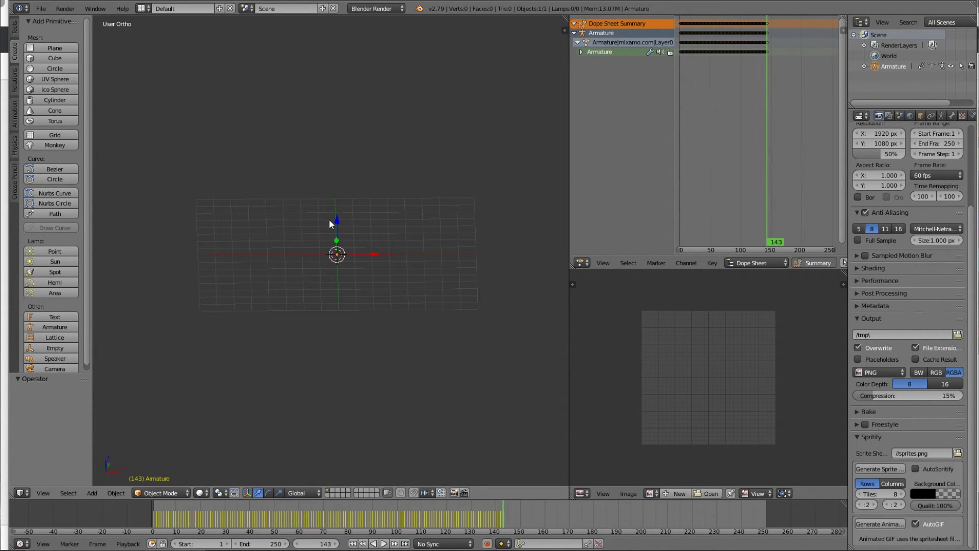
Step: Run mot002_wait.fbx through FBXSetting with end frame 143
{"action": "mouse_move", "coordinate": [298, 530]}
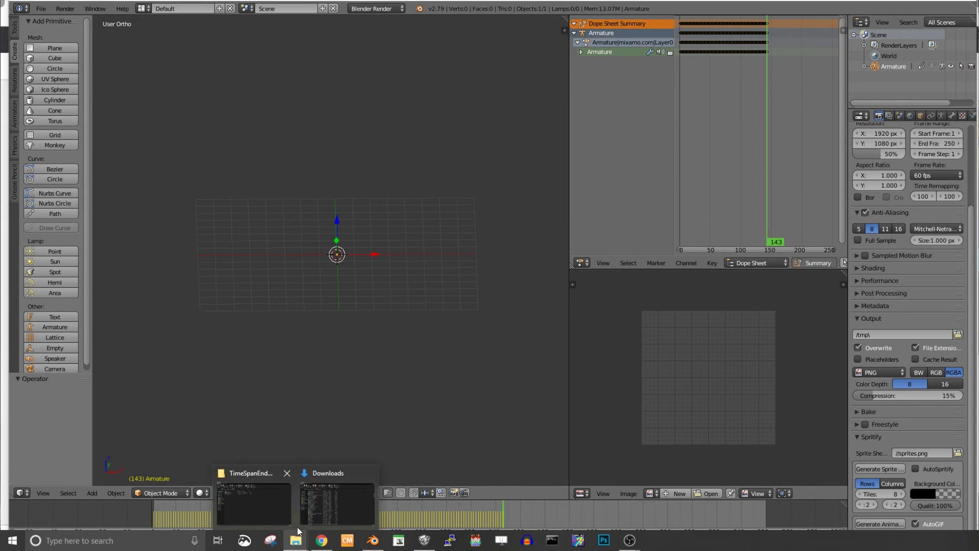
{"action": "left_click", "coordinate": [254, 504]}
{"action": "left_click_drag", "start_coordinate": [250, 164], "coordinate": [245, 144]}
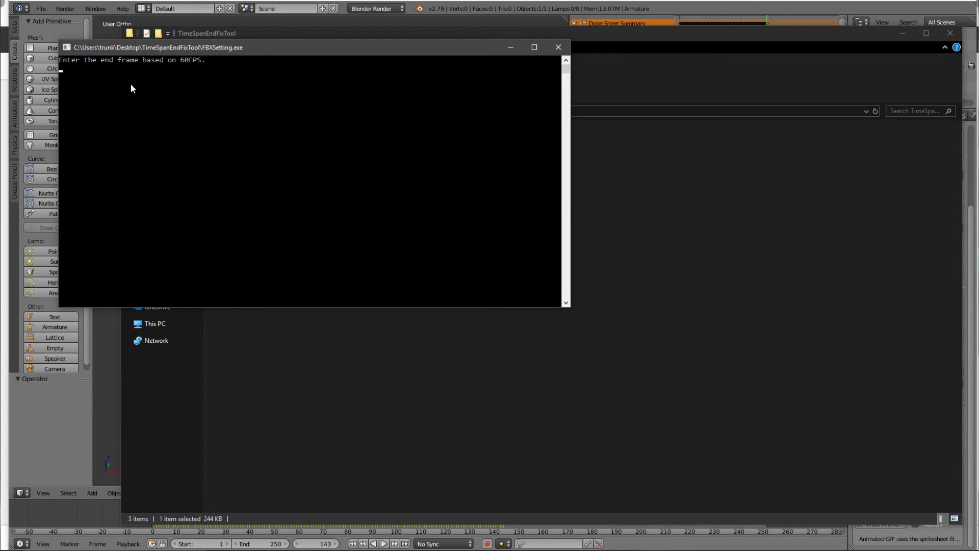
{"action": "type", "text": "13"}
{"action": "key", "text": "BackSpace"}
{"action": "type", "text": "43"}
{"action": "key", "text": "Return"}
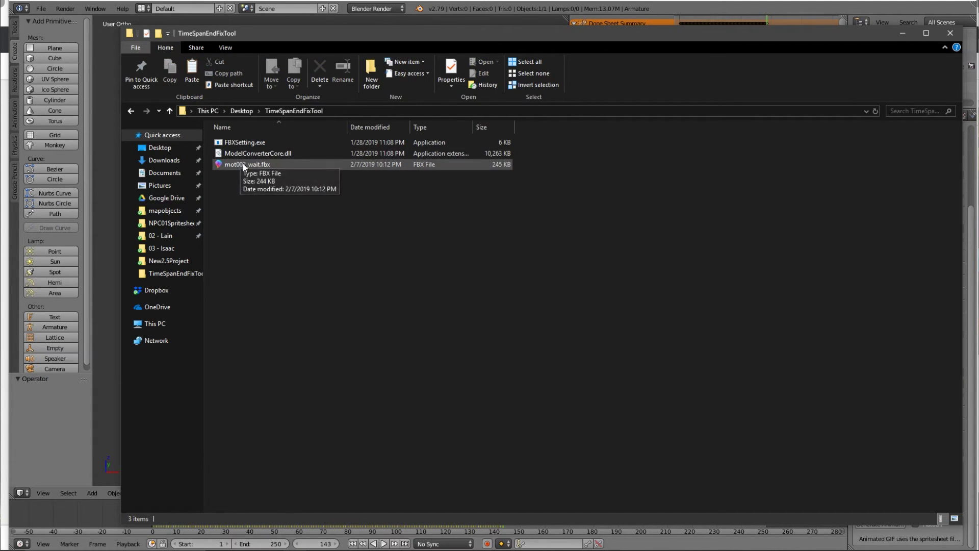
Step: Copy the fixed mot002_wait.fbx into A_Hero01B\motion, replacing the old copy
{"action": "left_click", "coordinate": [258, 165]}
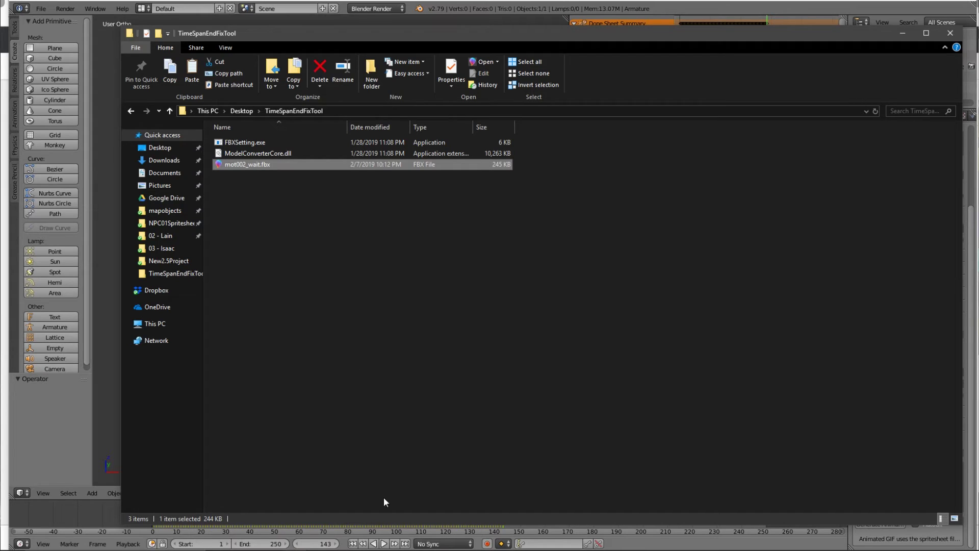
{"action": "mouse_move", "coordinate": [308, 542]}
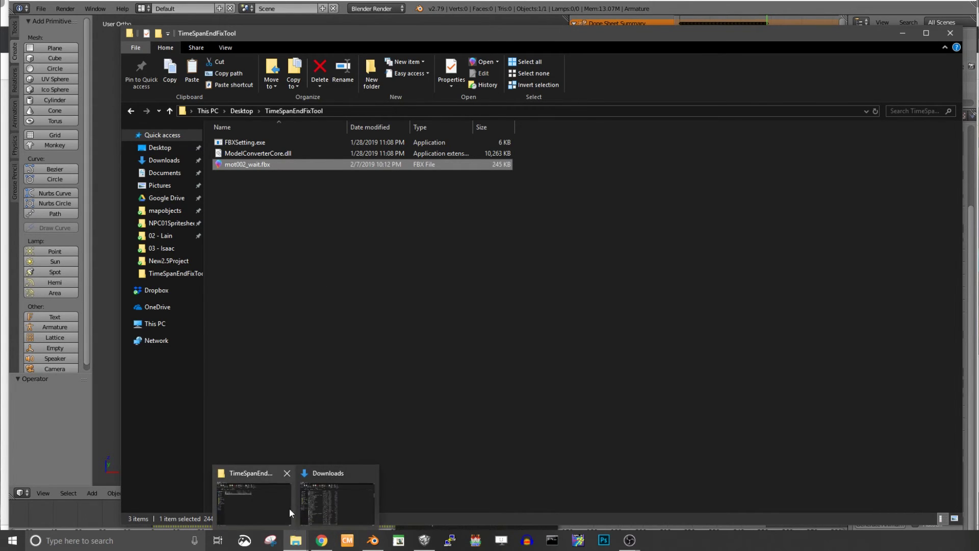
{"action": "left_click", "coordinate": [130, 112]}
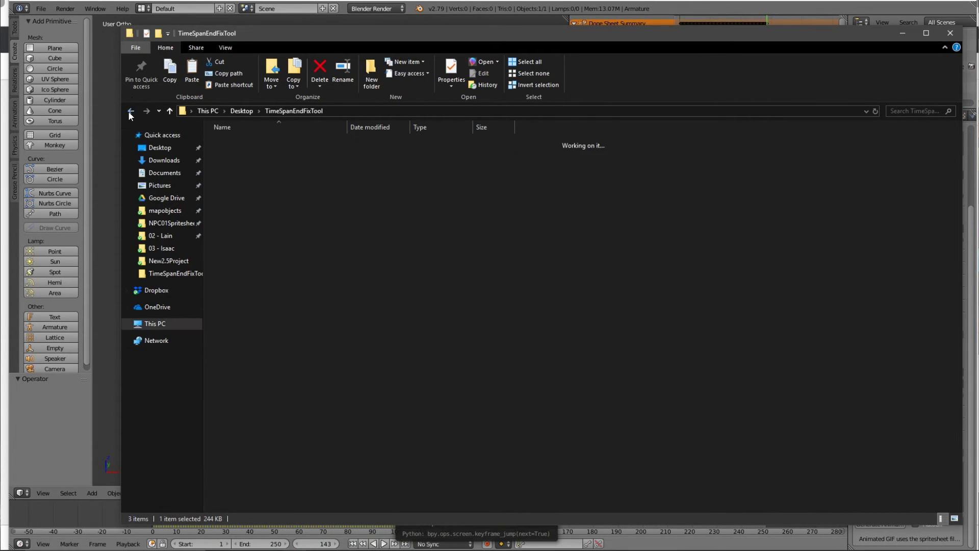
{"action": "left_click", "coordinate": [309, 178]}
{"action": "key", "text": "ctrl+v"}
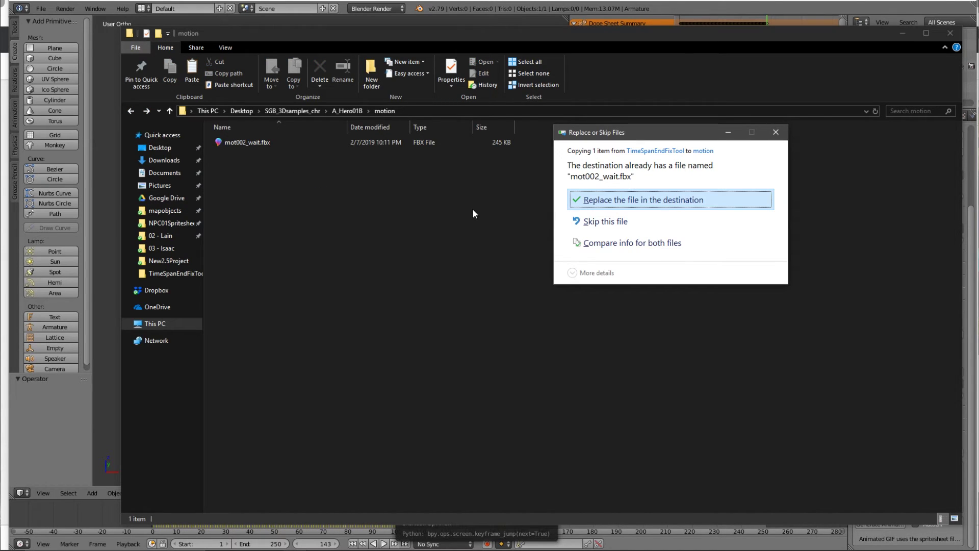
{"action": "left_click", "coordinate": [656, 202]}
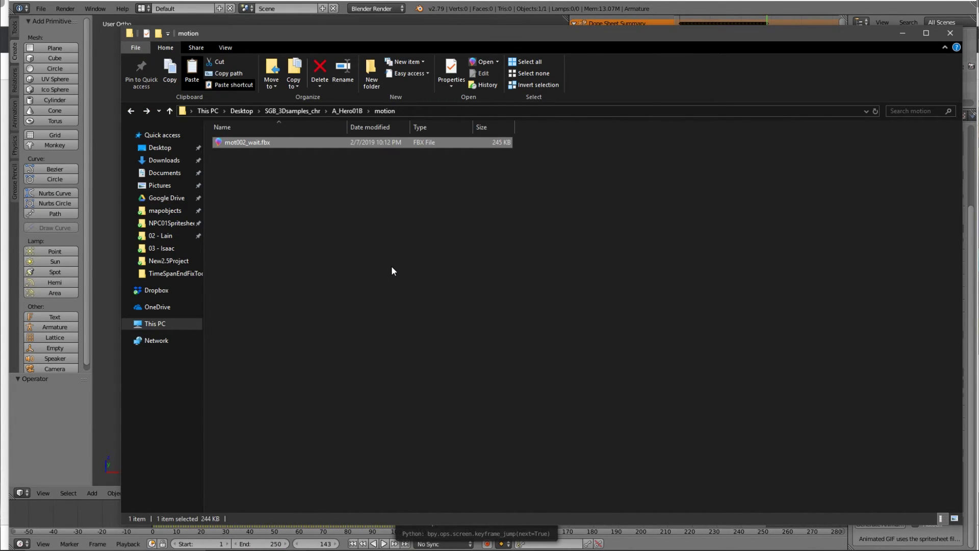
{"action": "left_click", "coordinate": [326, 255]}
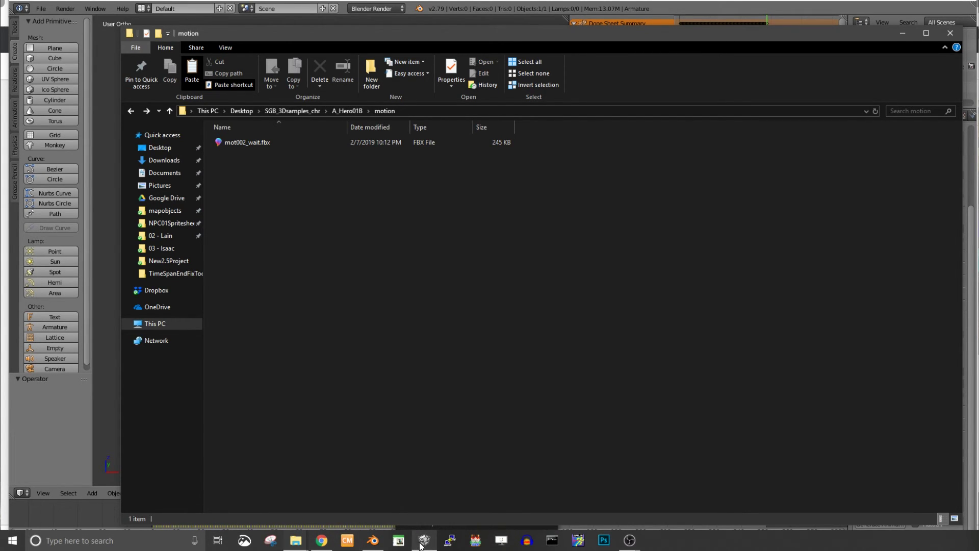
Step: Close the character dialog and save the game data, confirming the overwrite
{"action": "left_click", "coordinate": [422, 543]}
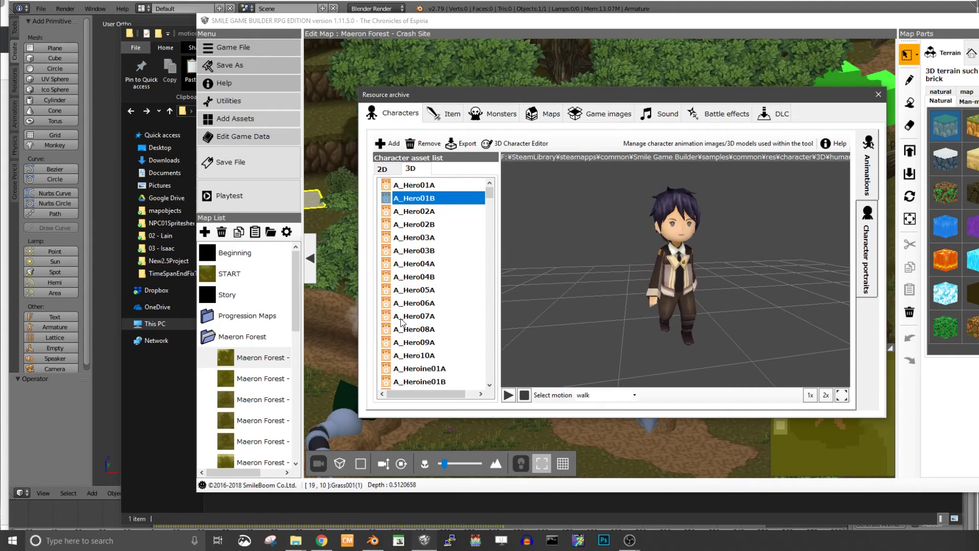
{"action": "left_click", "coordinate": [881, 100]}
{"action": "left_click", "coordinate": [250, 50]}
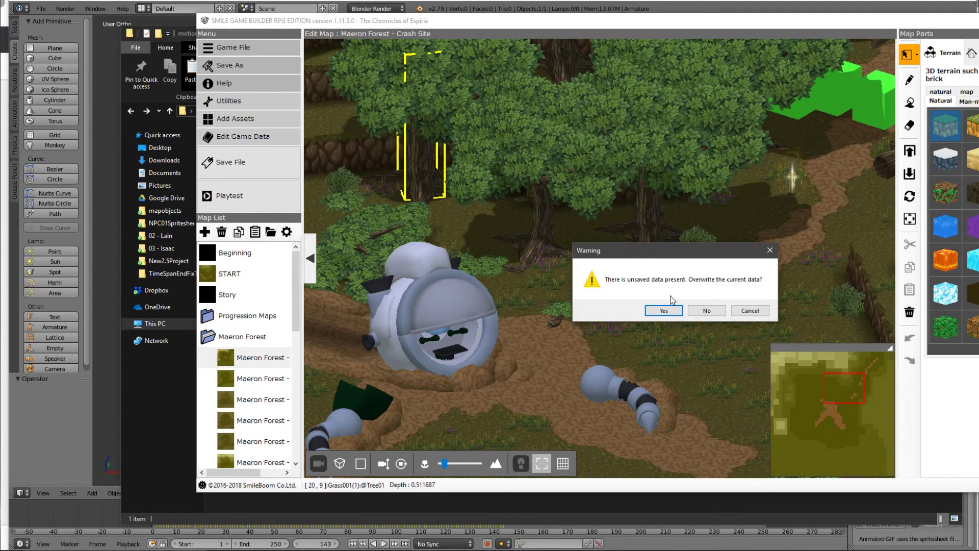
{"action": "left_click", "coordinate": [663, 310]}
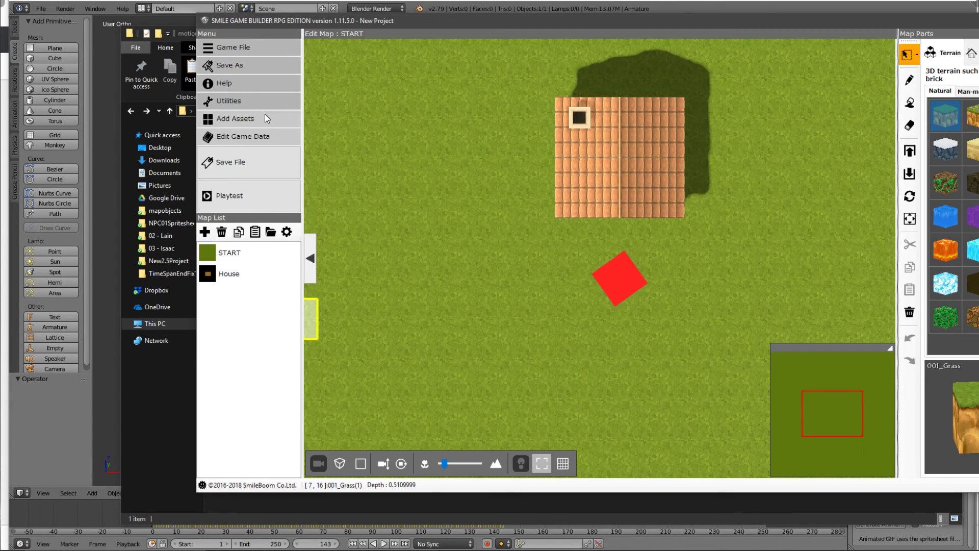
Step: Import c_001b.fbx from A_Hero01B as a new 3D character asset
{"action": "left_click", "coordinate": [264, 116]}
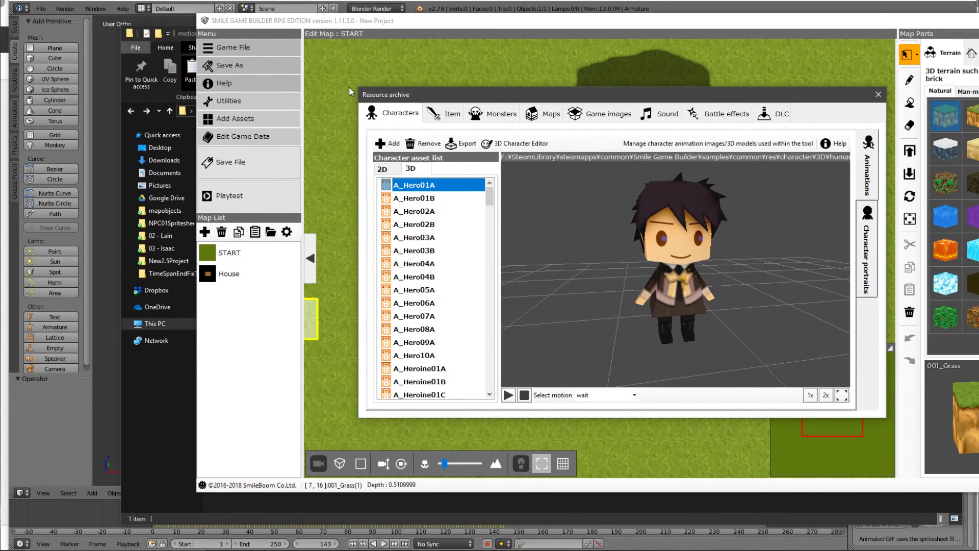
{"action": "left_click", "coordinate": [389, 143]}
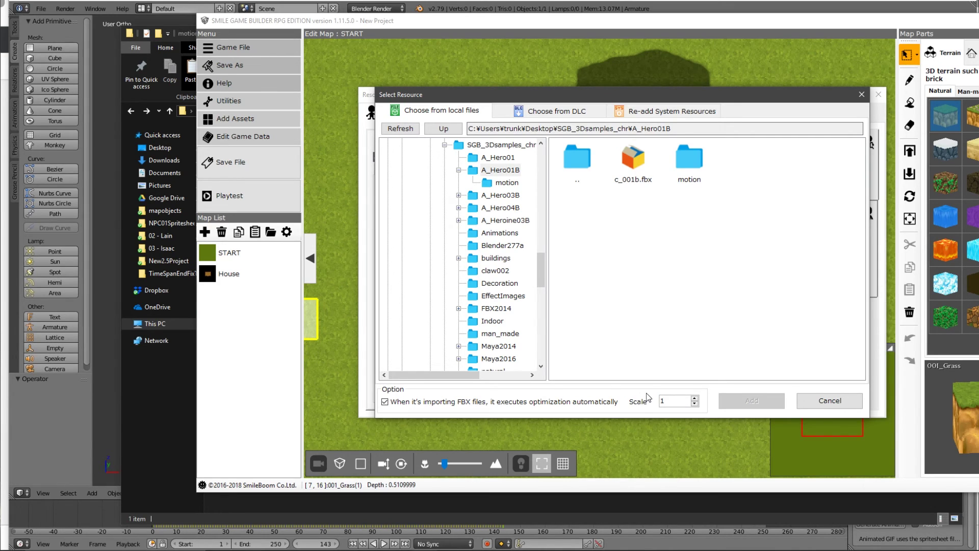
{"action": "double_click", "coordinate": [633, 161]}
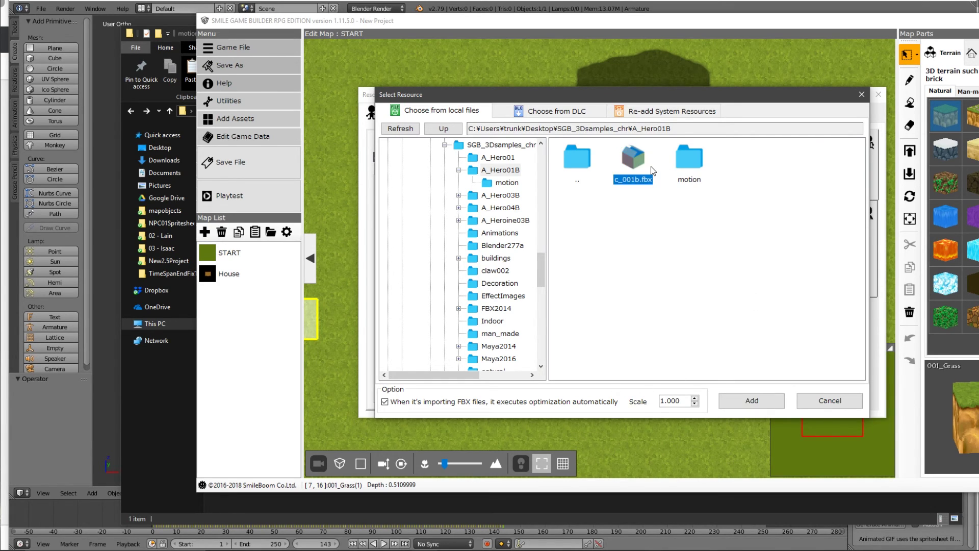
{"action": "left_click", "coordinate": [683, 310]}
{"action": "left_click", "coordinate": [719, 308]}
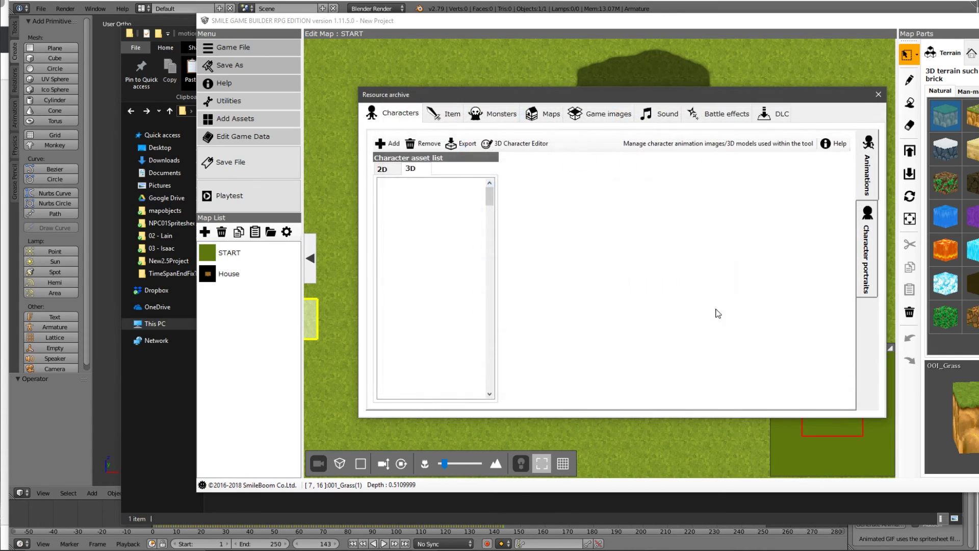
Step: Preview c_001b's wait motion, orbiting the 3D view until the character faces forward
{"action": "left_click_drag", "start_coordinate": [490, 191], "coordinate": [490, 255]}
{"action": "left_click", "coordinate": [410, 224]}
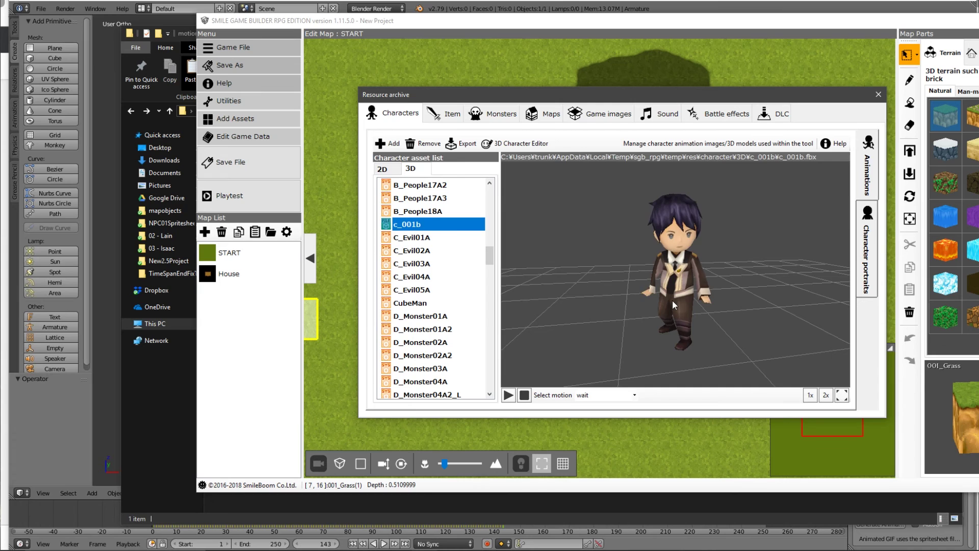
{"action": "left_click_drag", "start_coordinate": [672, 300], "coordinate": [757, 302]}
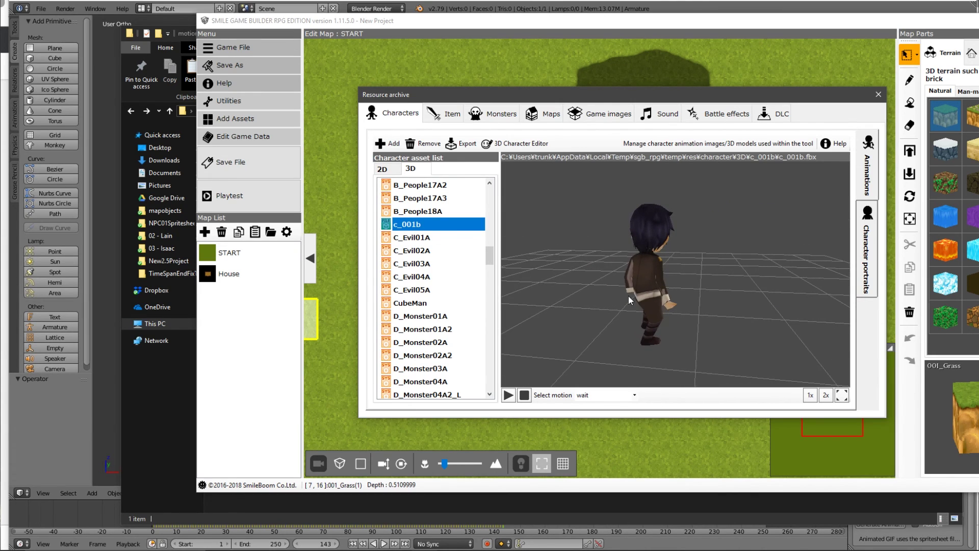
{"action": "left_click_drag", "start_coordinate": [628, 295], "coordinate": [703, 318]}
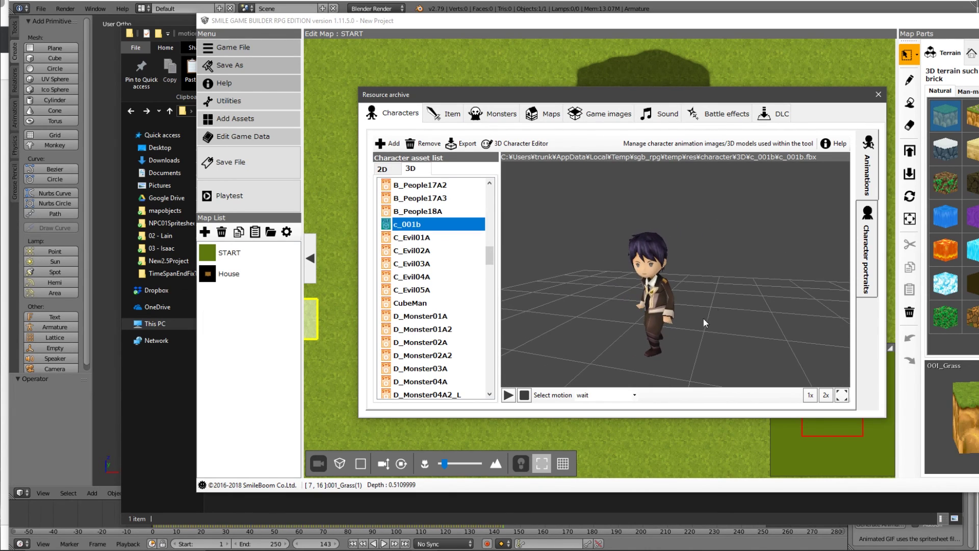
{"action": "left_click_drag", "start_coordinate": [684, 243], "coordinate": [711, 299]}
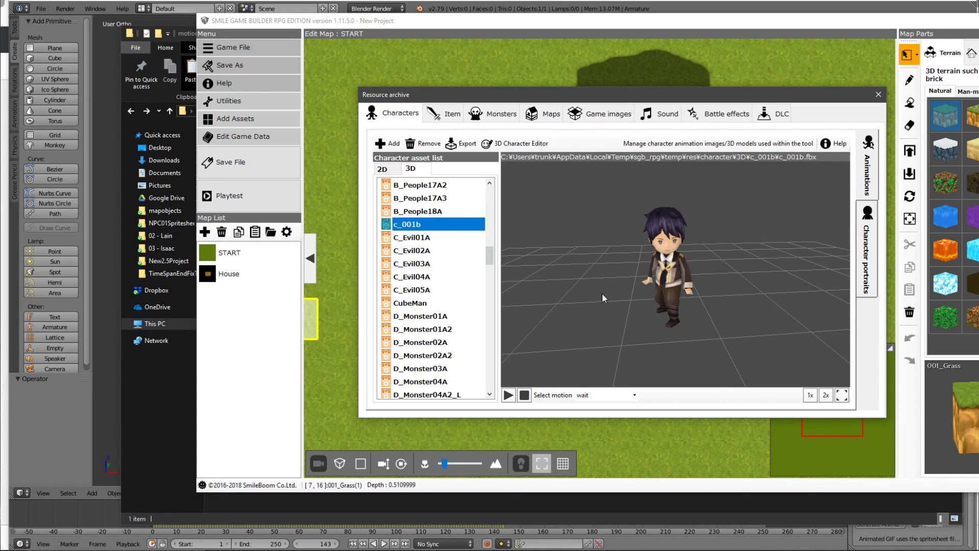